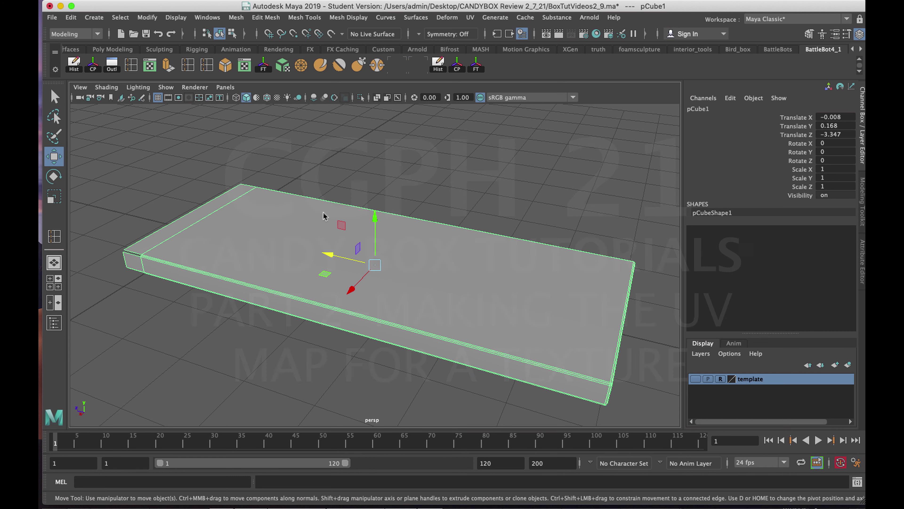
Step: Assign a new Arnold aiStandardSurface material to the box
right_click(322, 212)
left_click(307, 476)
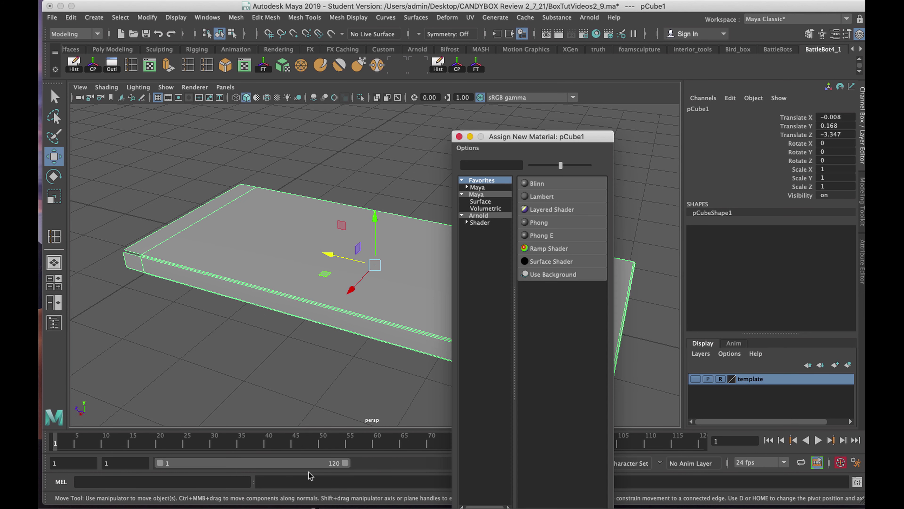
left_click(487, 216)
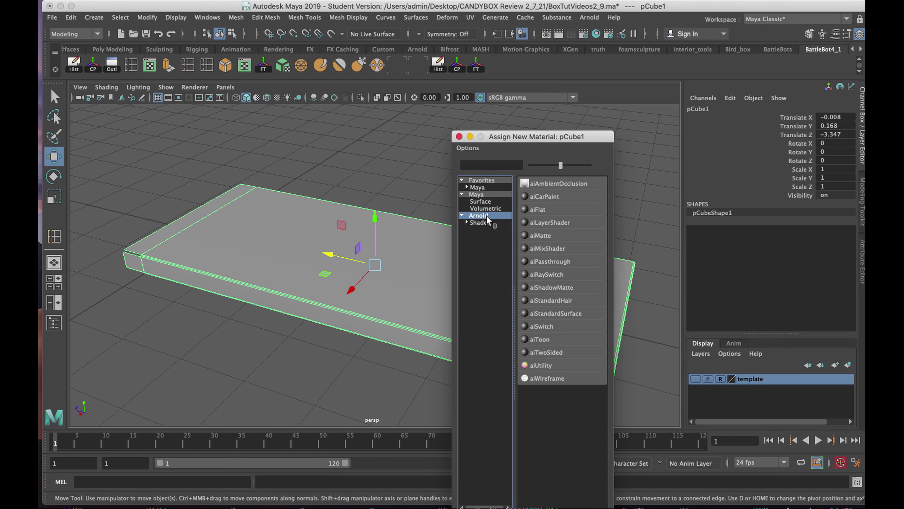
left_click(544, 315)
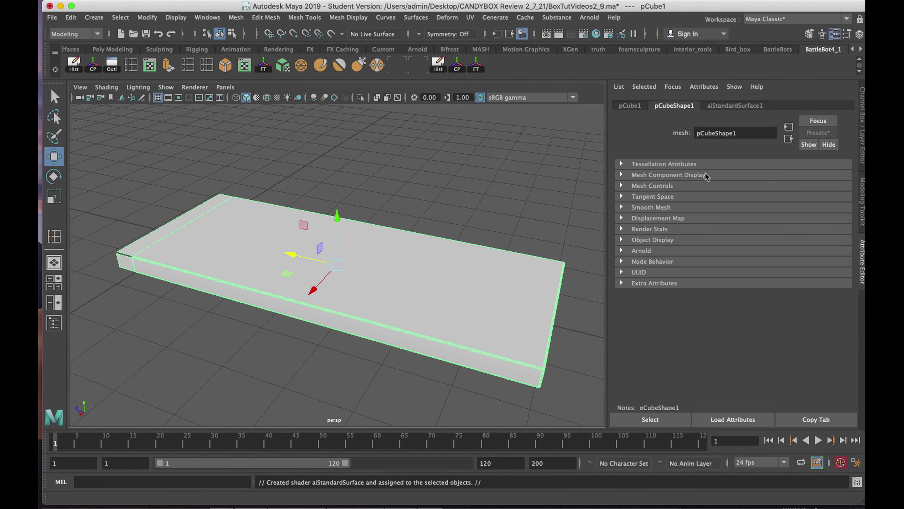
Step: Bring up the aiStandardSurface1 shader's material attributes for editing
left_click(725, 109)
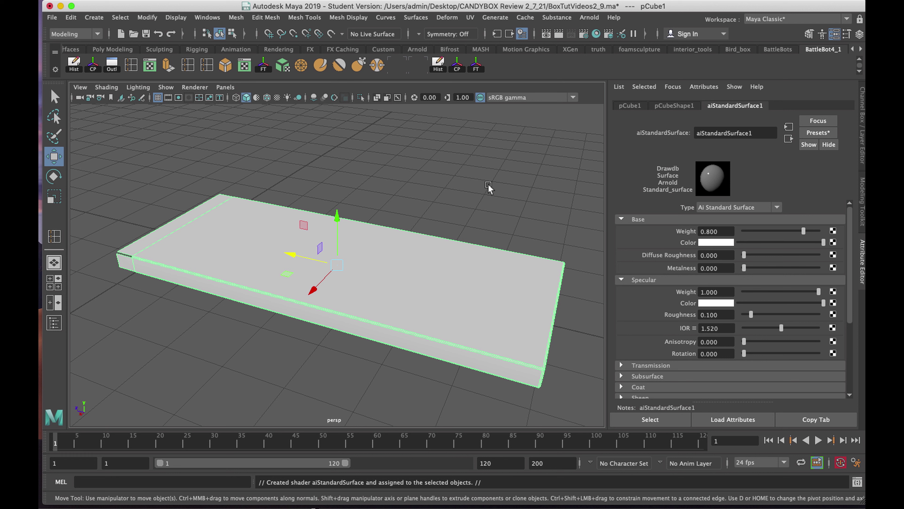
right_click(384, 234)
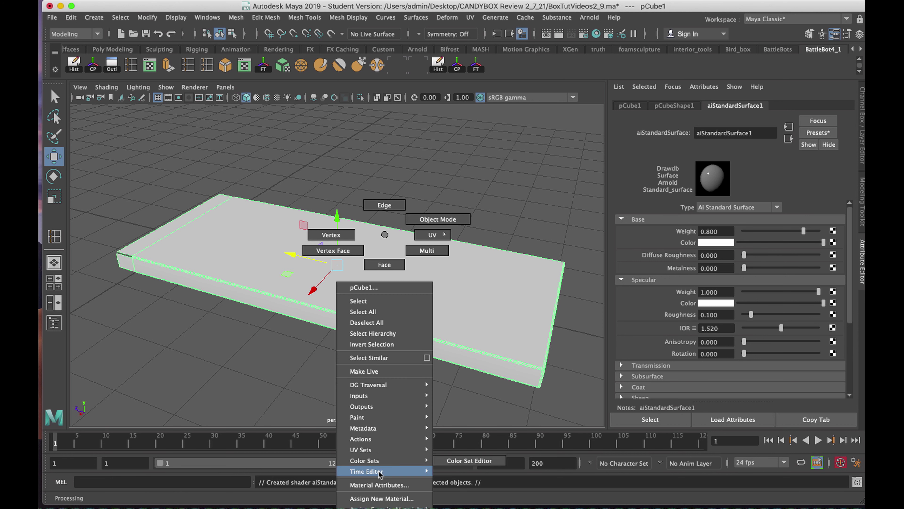
left_click(379, 485)
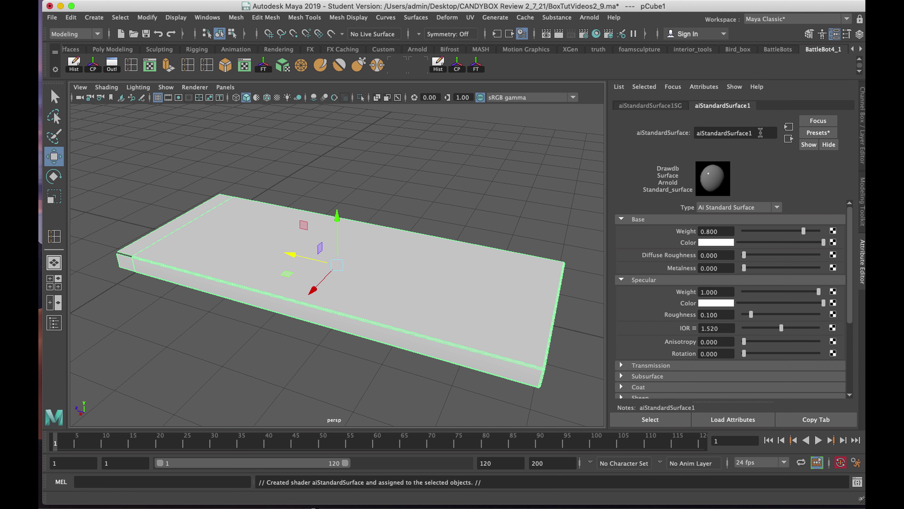
Step: Rename aiStandardSurface1 to 'box' and drag its Specular Weight down to 0
left_click_drag(760, 133, 698, 135)
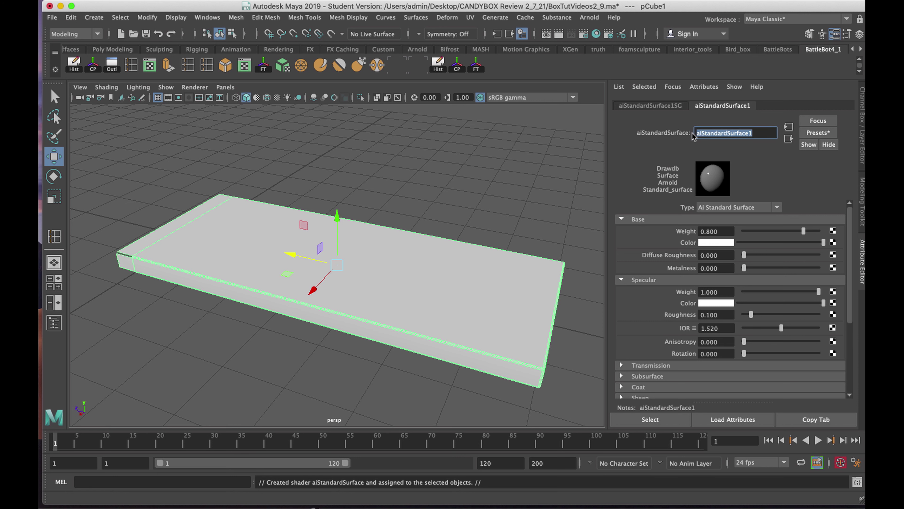
type("box")
key("Return")
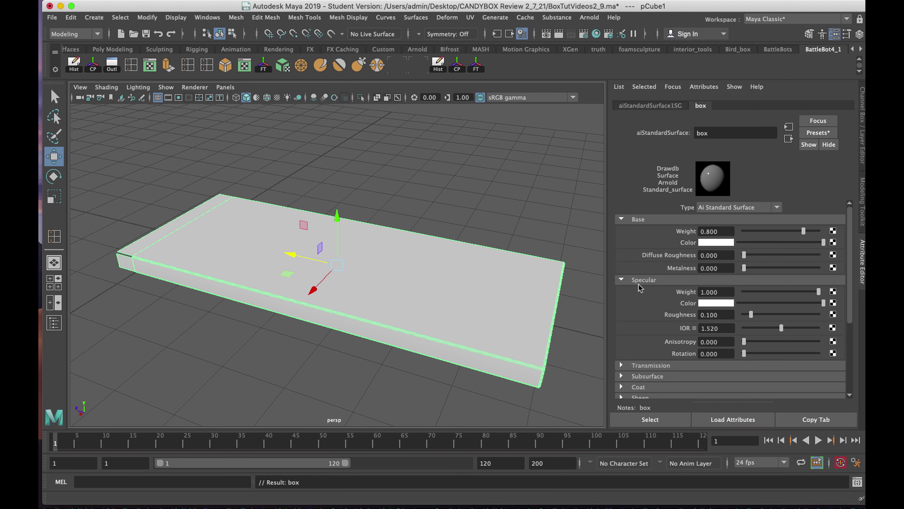
left_click_drag(818, 292, 740, 296)
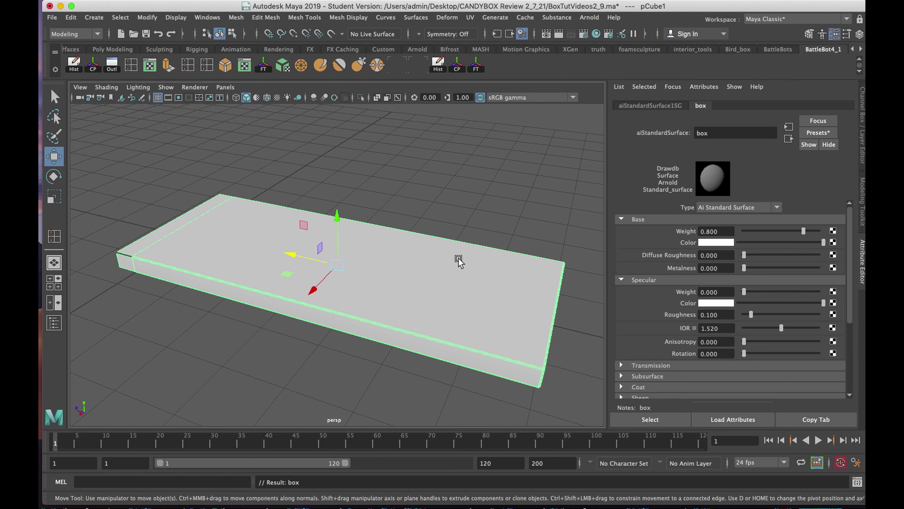
Step: Delete the box's construction history and freeze its transformations using the Hist and FT shelf buttons
left_click(74, 64)
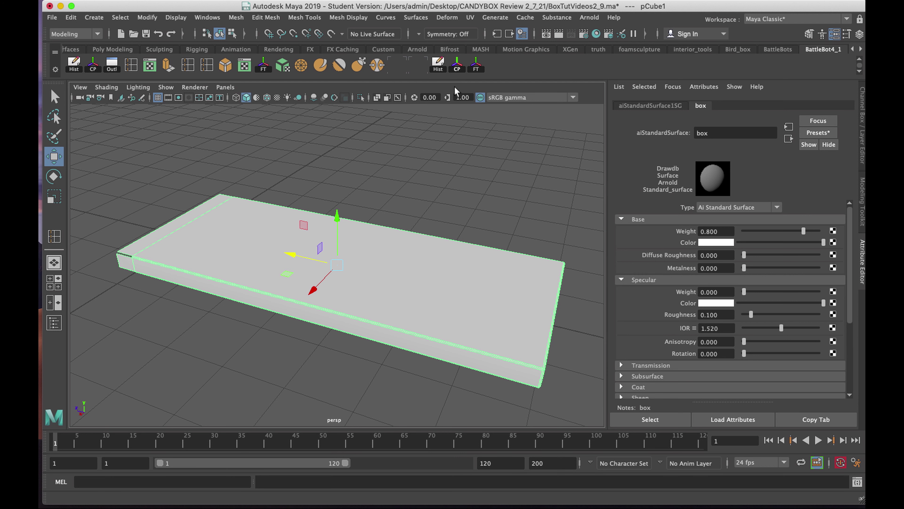
left_click(476, 67)
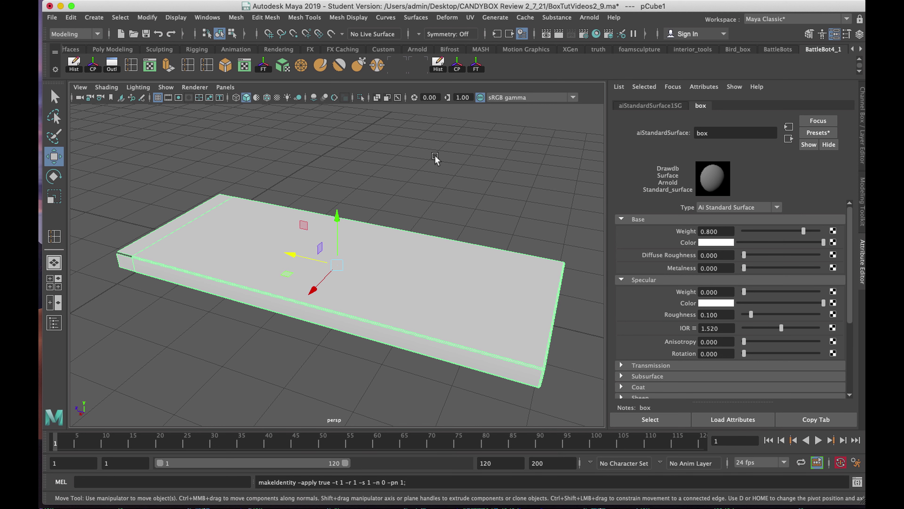
left_click_drag(404, 224, 208, 181, "alt")
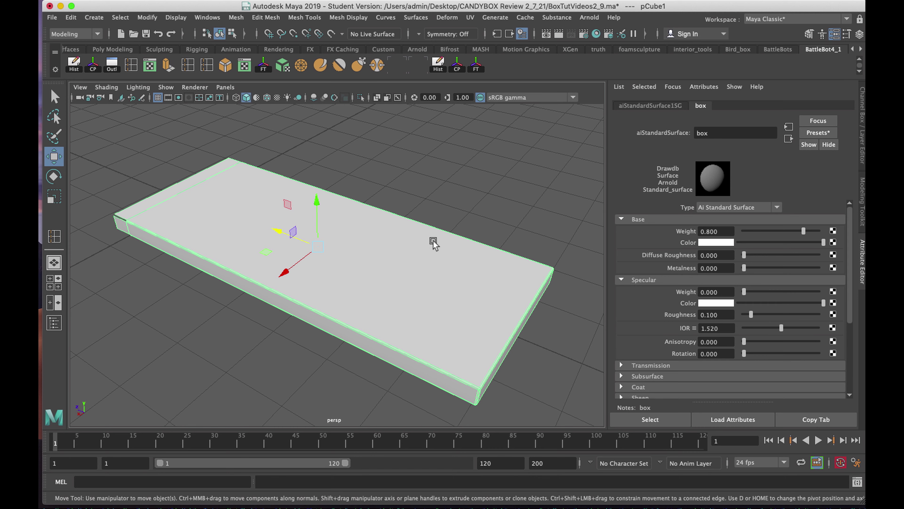
left_click_drag(425, 248, 369, 252, "alt")
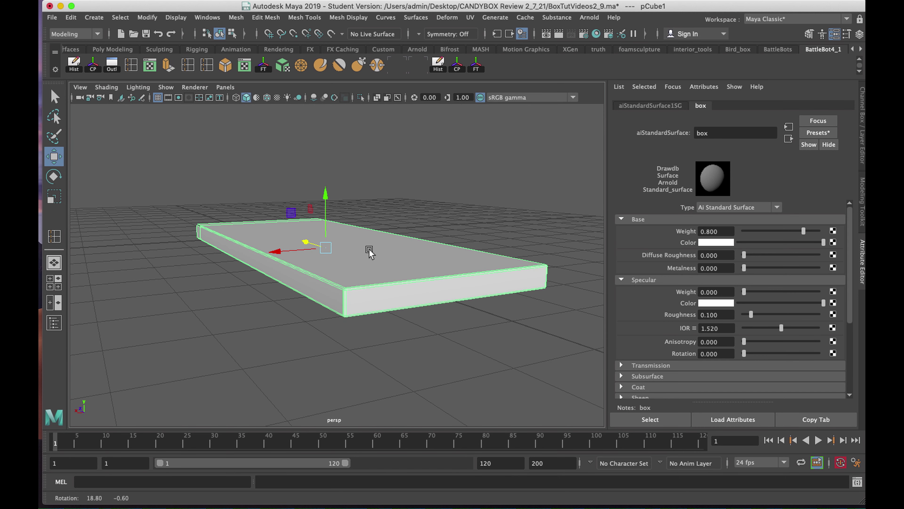
scroll(359, 269, "up", 5)
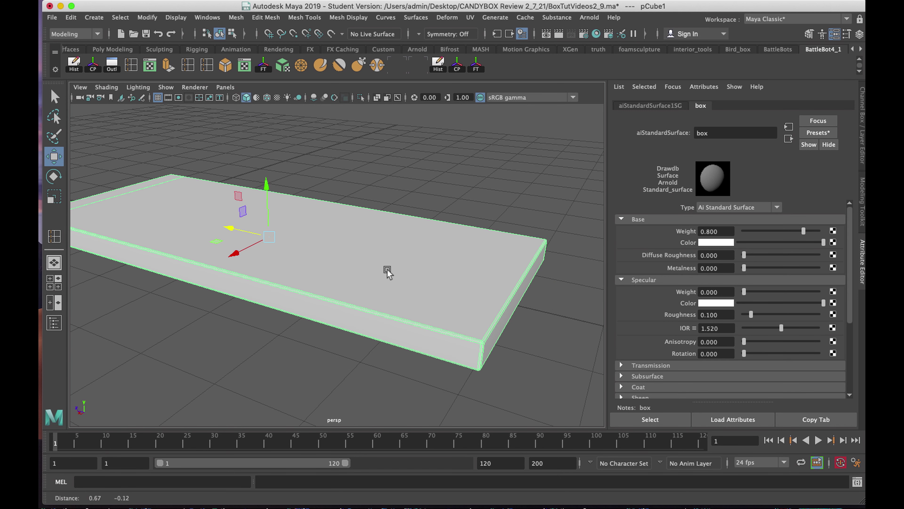
scroll(387, 272, "up", 3)
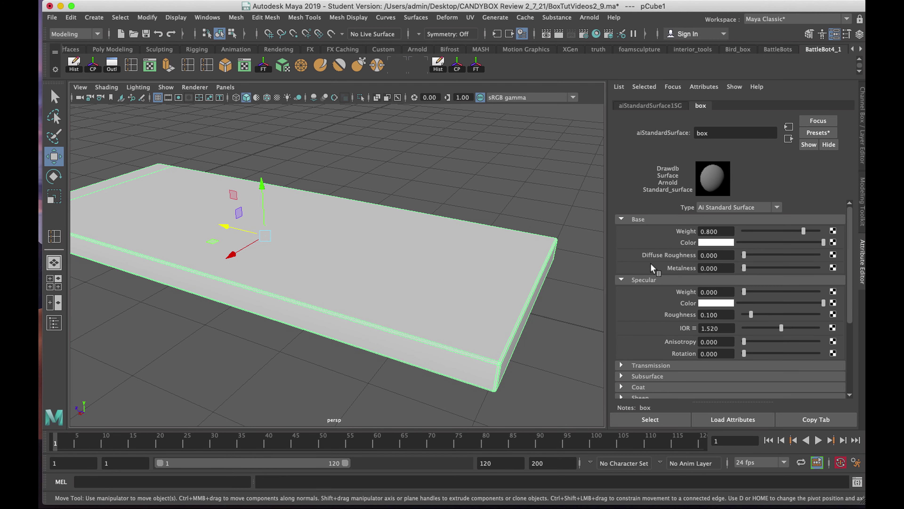
Step: Map a Checker texture into the box material's Base Color and show textures with 6
left_click(833, 243)
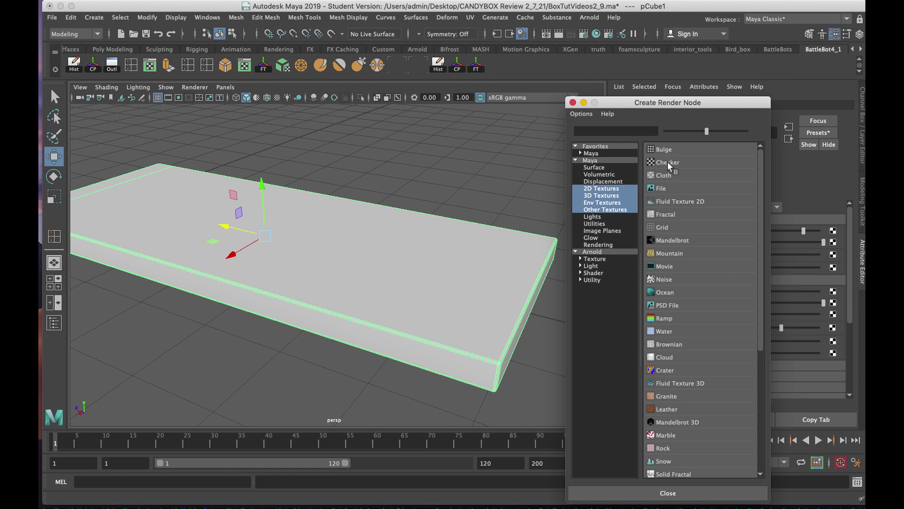
left_click(667, 163)
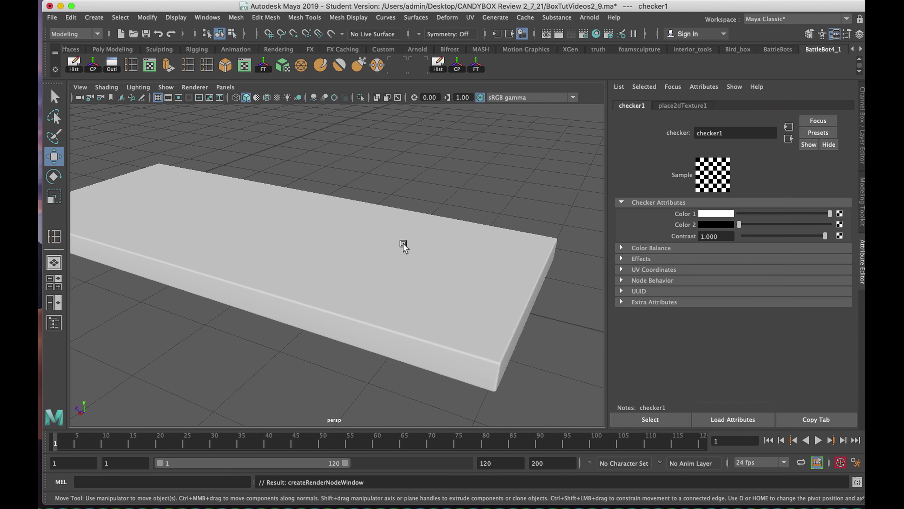
left_click(363, 224)
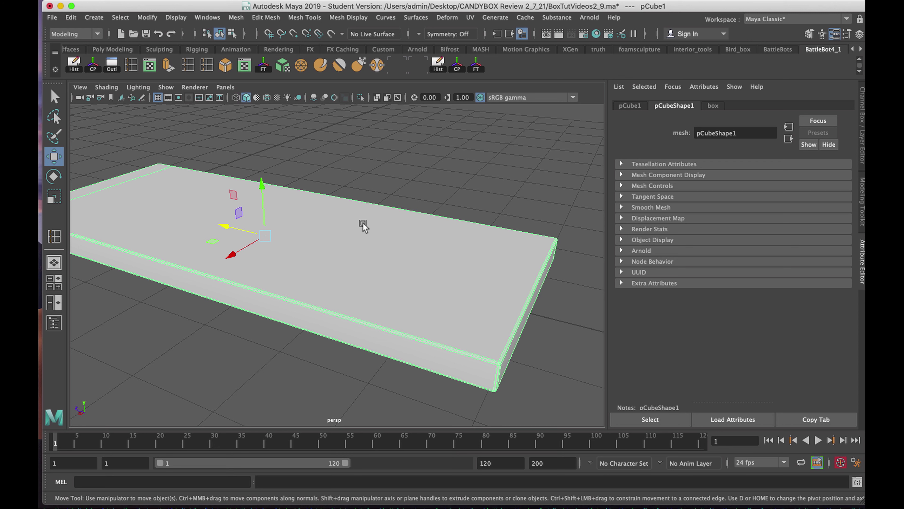
key("6")
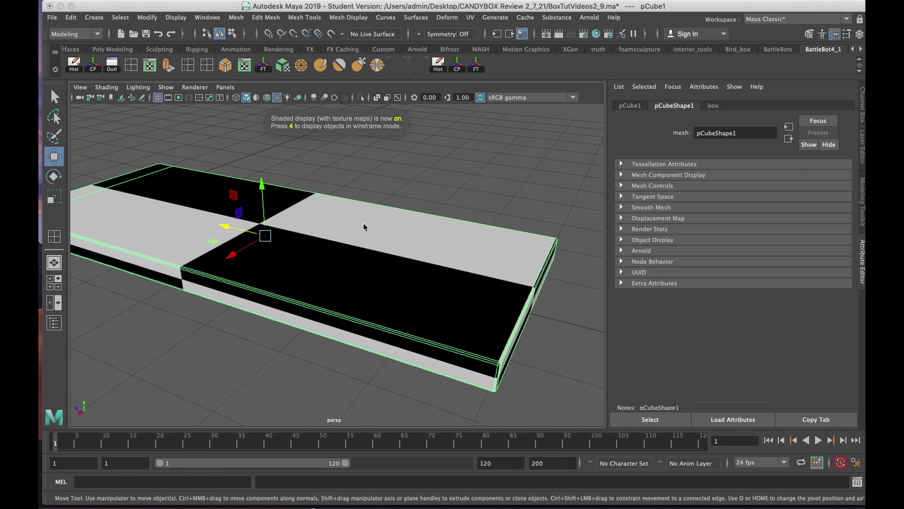
Step: Cycle wireframe and shaded display back to textured, then orbit around the checkered box
key("4")
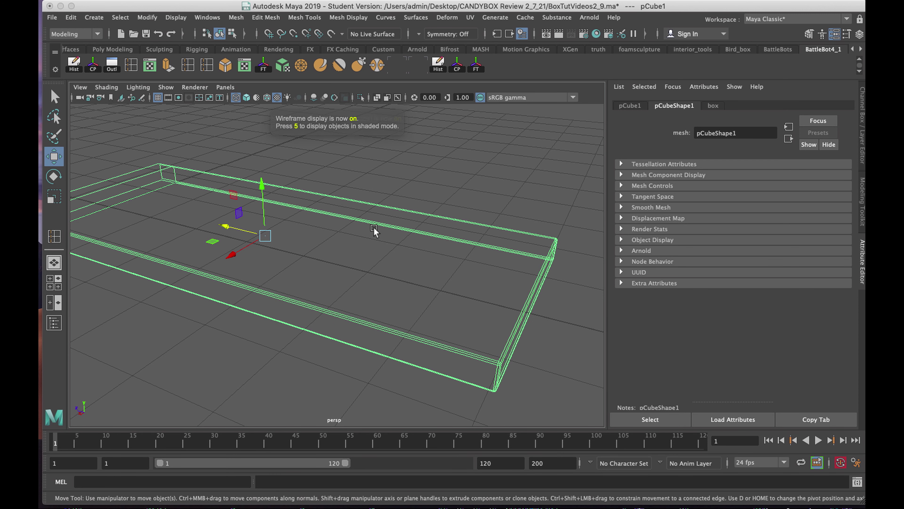
key("5")
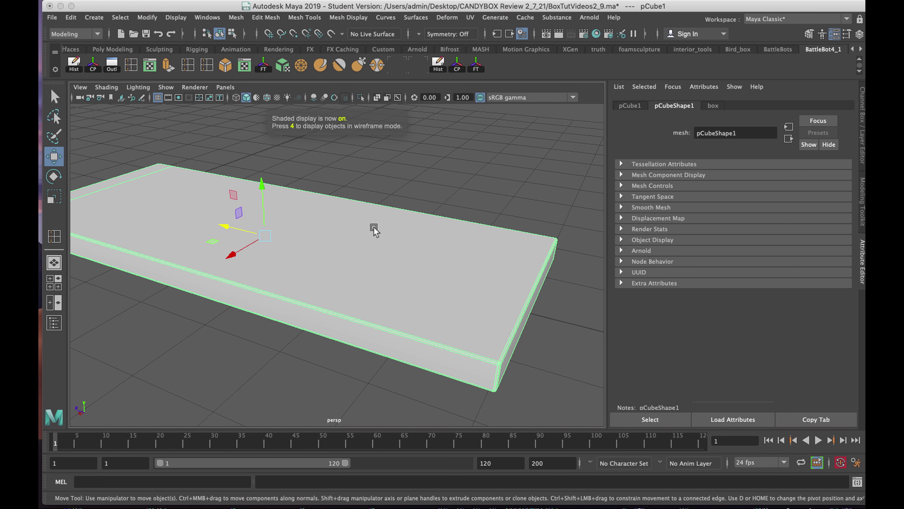
key("6")
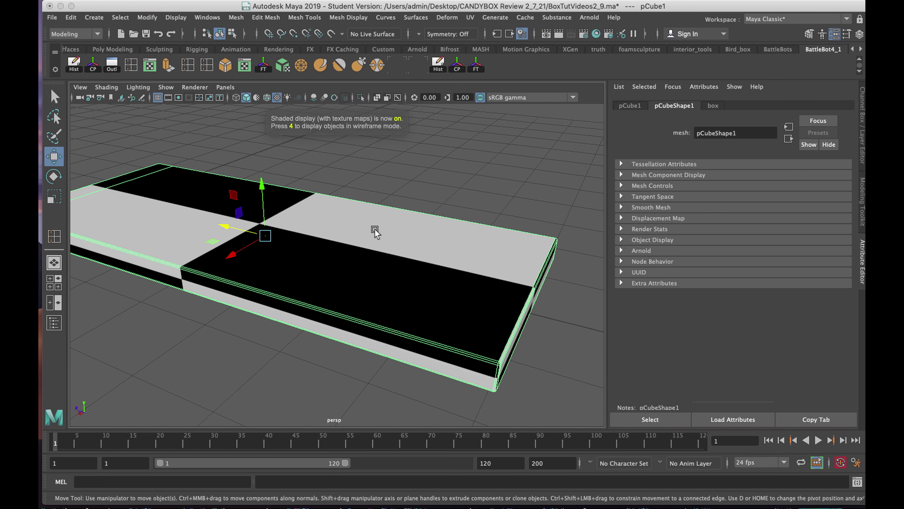
left_click_drag(375, 232, 377, 241, "alt")
right_click_drag(376, 241, 355, 242, "alt")
left_click_drag(355, 243, 386, 236, "alt")
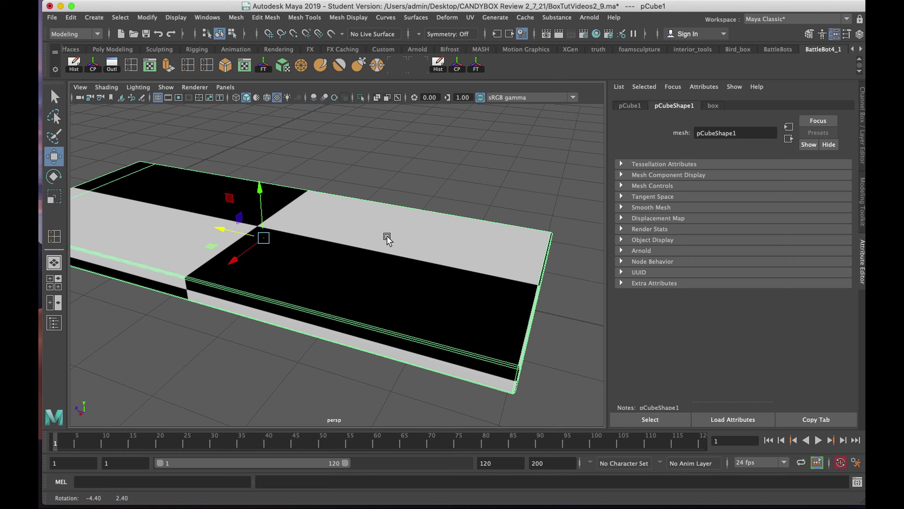
right_click_drag(386, 236, 380, 244, "alt")
mouse_move(380, 244)
left_mouse_down("alt")
mouse_move(361, 244)
mouse_move(394, 239)
mouse_move(365, 224)
mouse_move(382, 234)
left_mouse_up("alt")
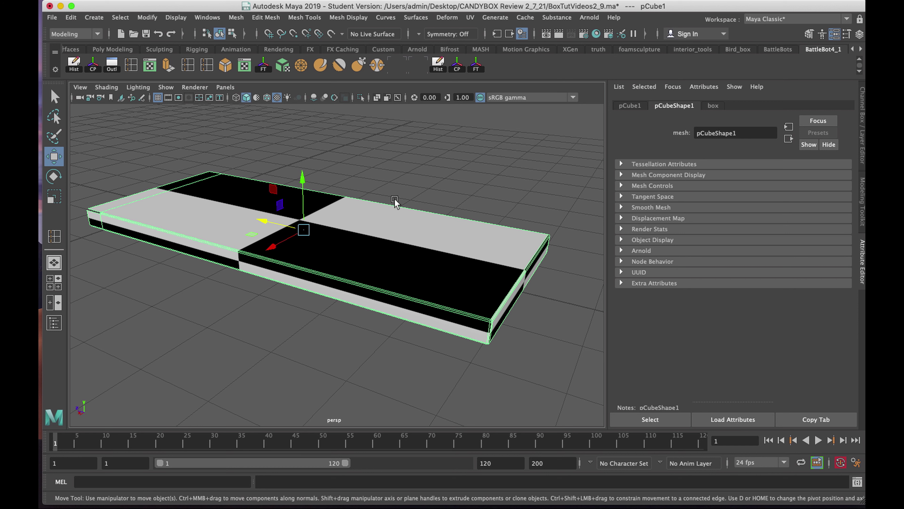
Step: Apply a UV > Automatic projection to the box, inspect it, and return to Object Mode
key("space")
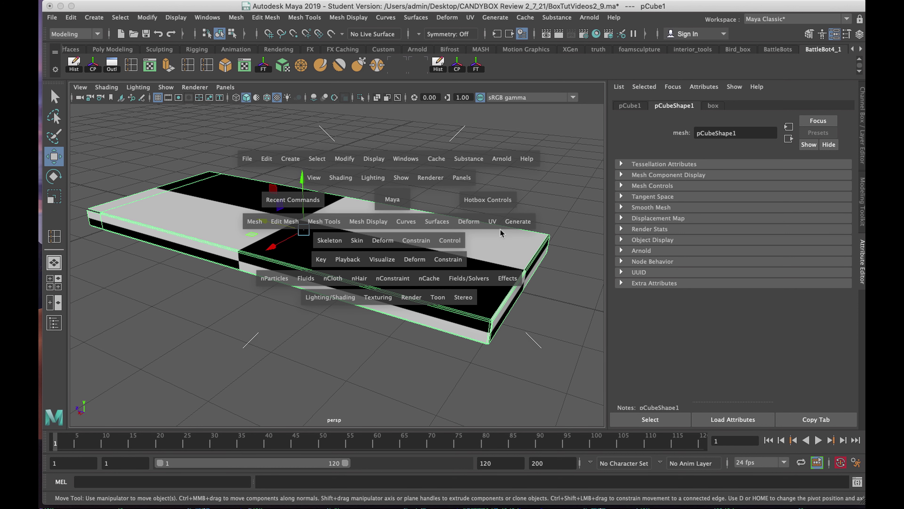
left_click(493, 223)
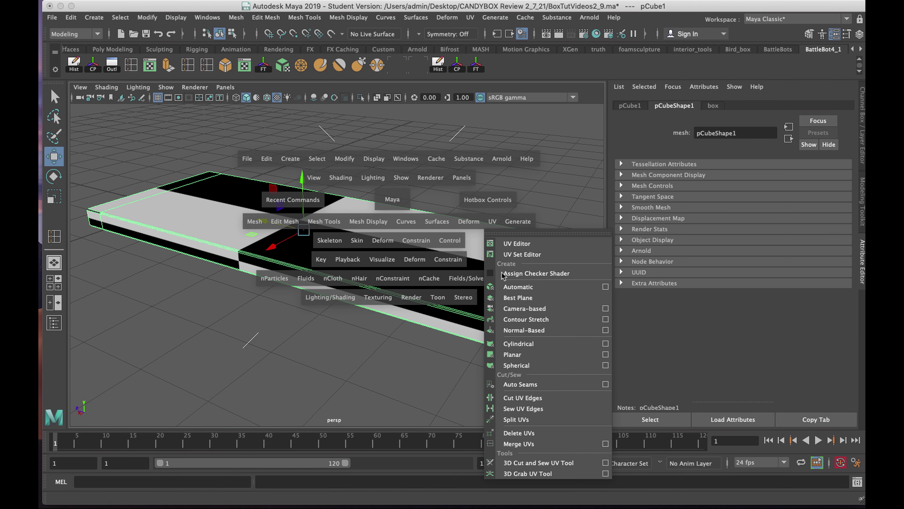
left_click(518, 287)
left_click_drag(441, 273, 360, 264, "alt")
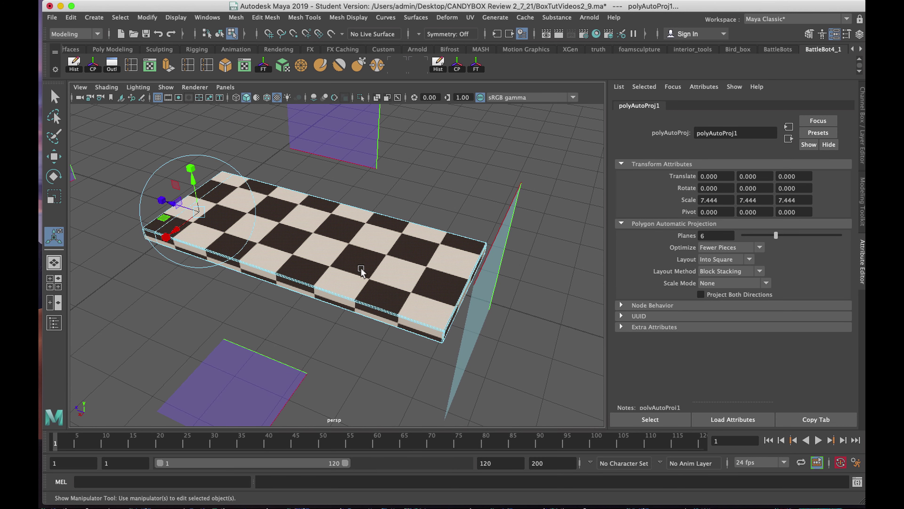
right_click_drag(369, 239, 399, 228)
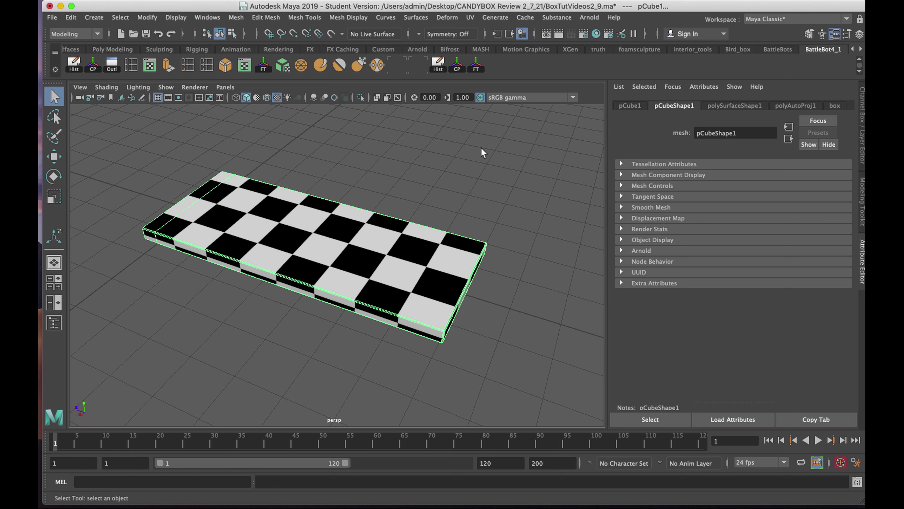
Step: Open the UV Editor for the box and shift its window left
left_click(470, 18)
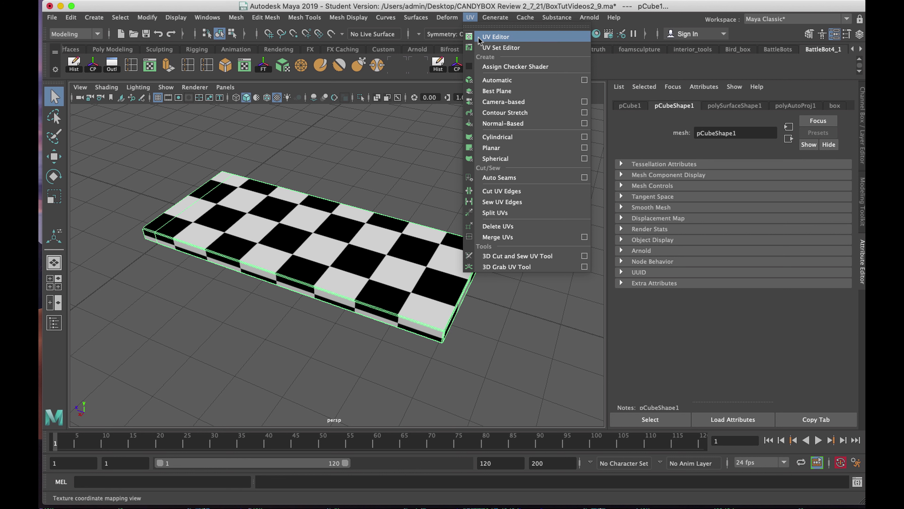
left_click(495, 36, "ctrl+shift")
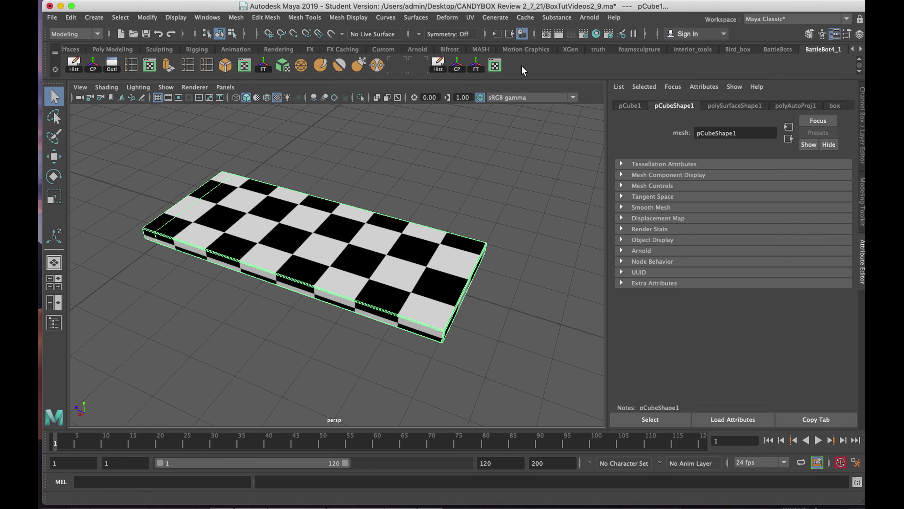
left_click(490, 69)
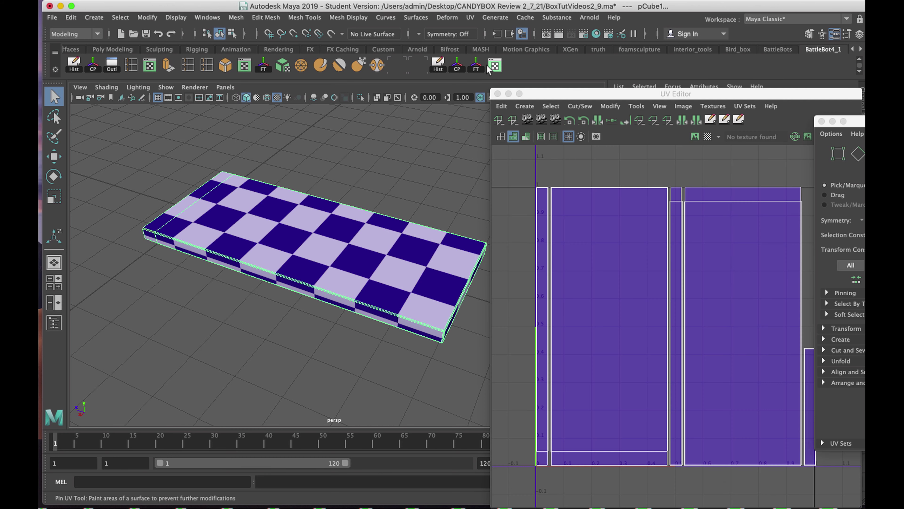
left_click_drag(607, 92, 497, 73)
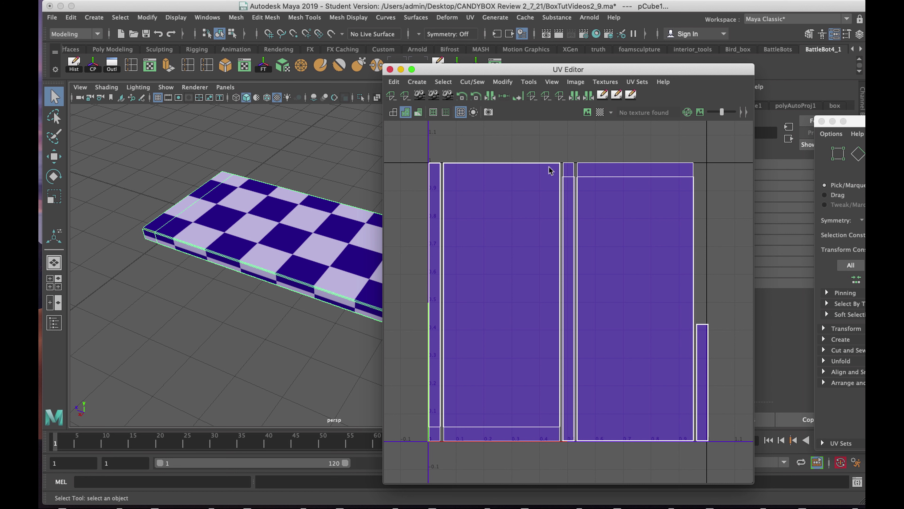
Step: Toggle the checker image behind the shells on and off, then enlarge and reposition the editor
left_click(588, 113)
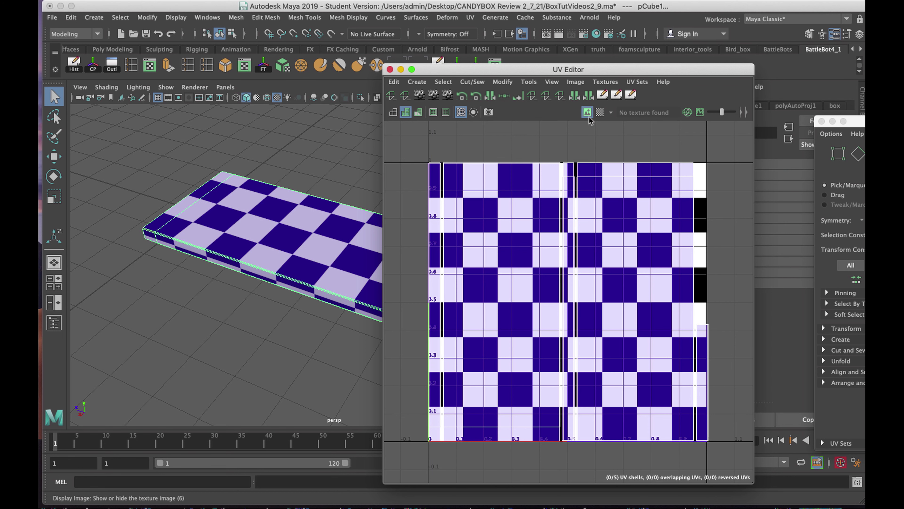
scroll(573, 255, "down", 5)
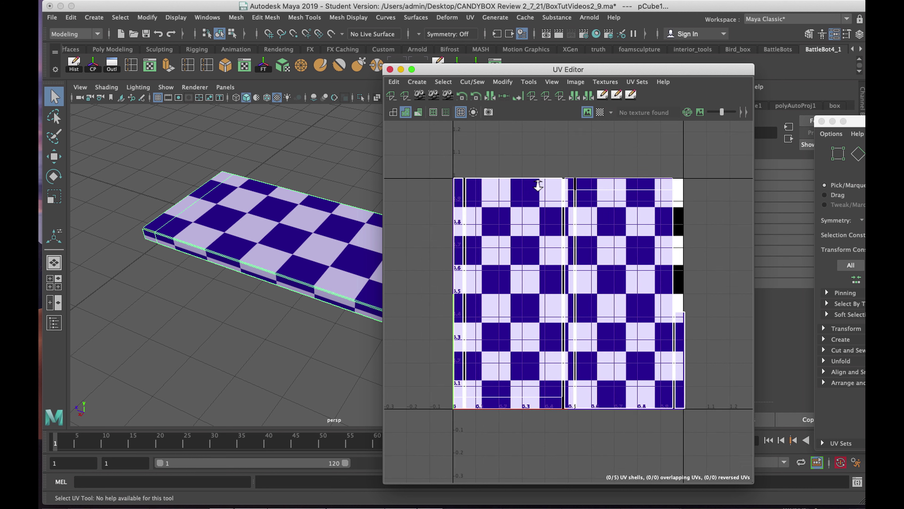
left_click(587, 113)
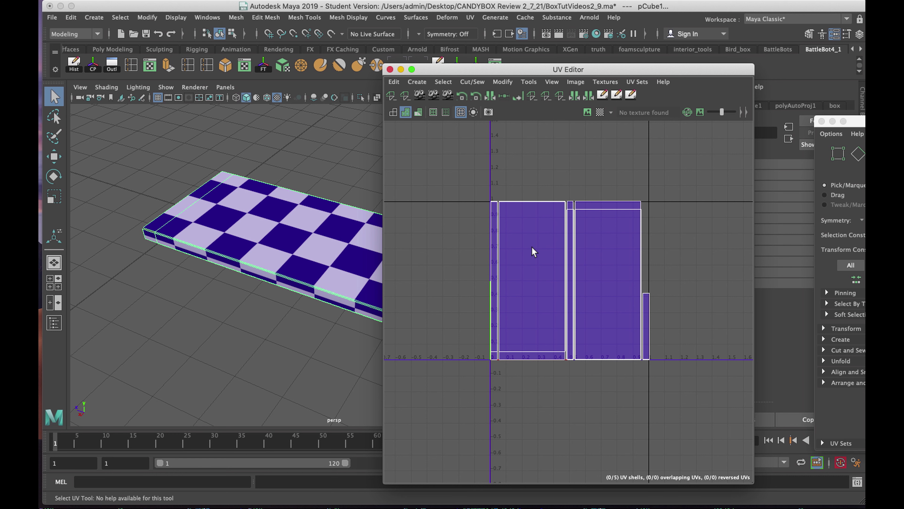
left_click_drag(567, 72, 477, 93)
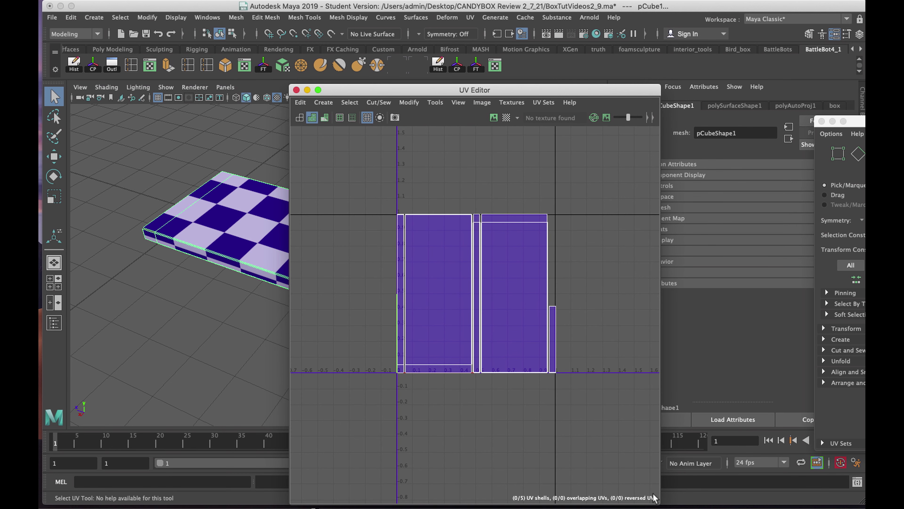
left_click_drag(653, 497, 662, 382)
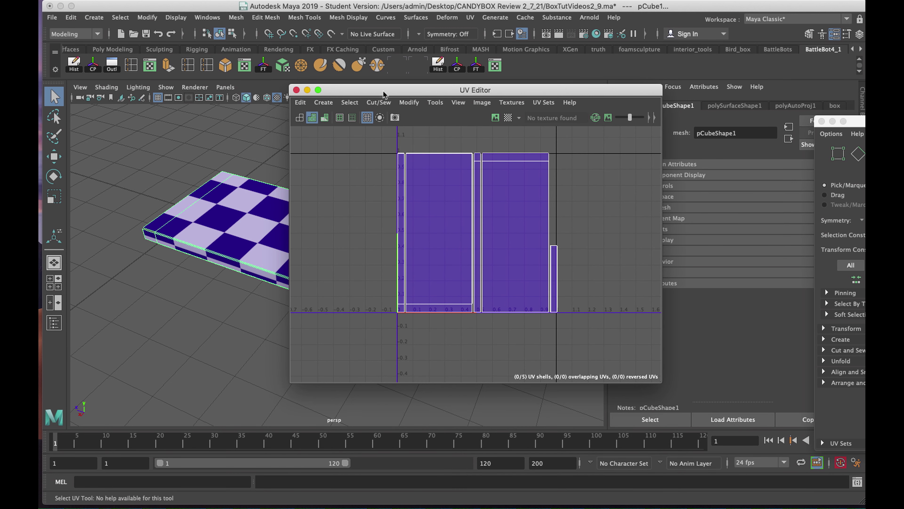
left_click_drag(384, 94, 456, 103)
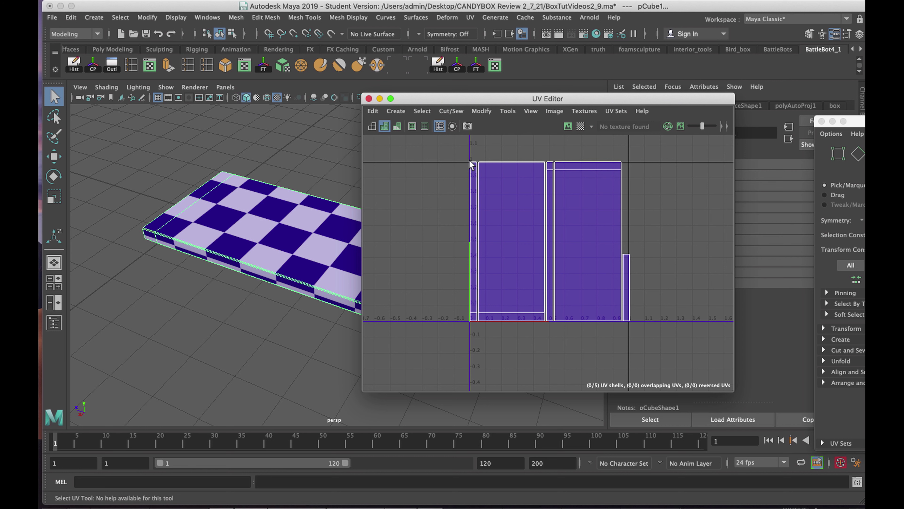
left_click(447, 113)
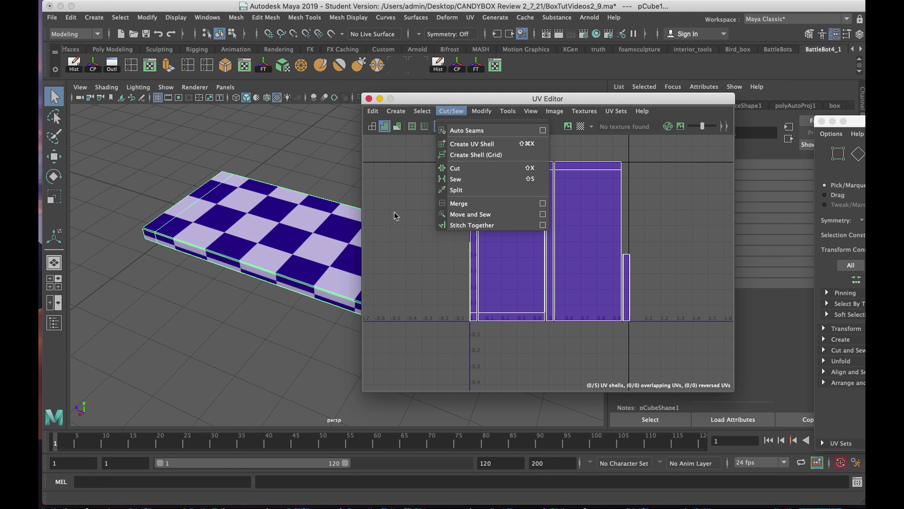
Step: Close the Cut/Sew menu and enable View > Custom Shelf in the UV Editor
left_click(422, 214)
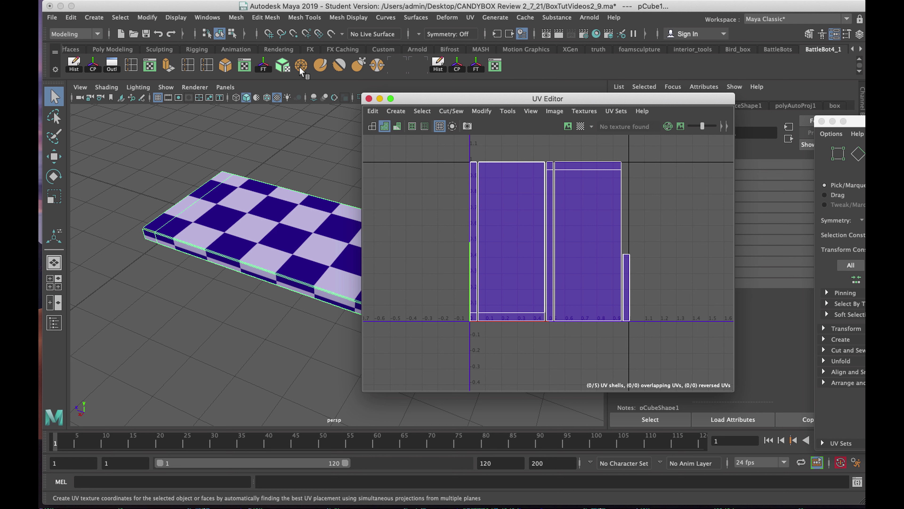
left_click(530, 111)
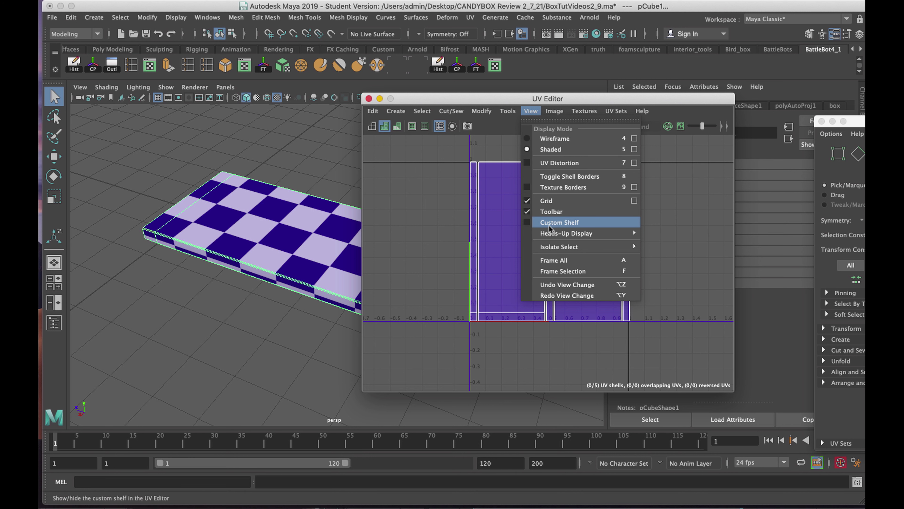
left_click(538, 223)
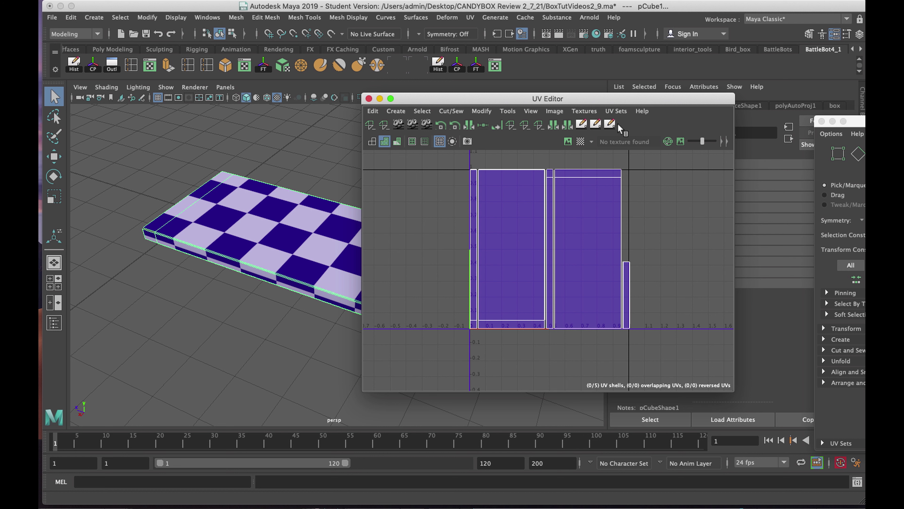
left_click(451, 110)
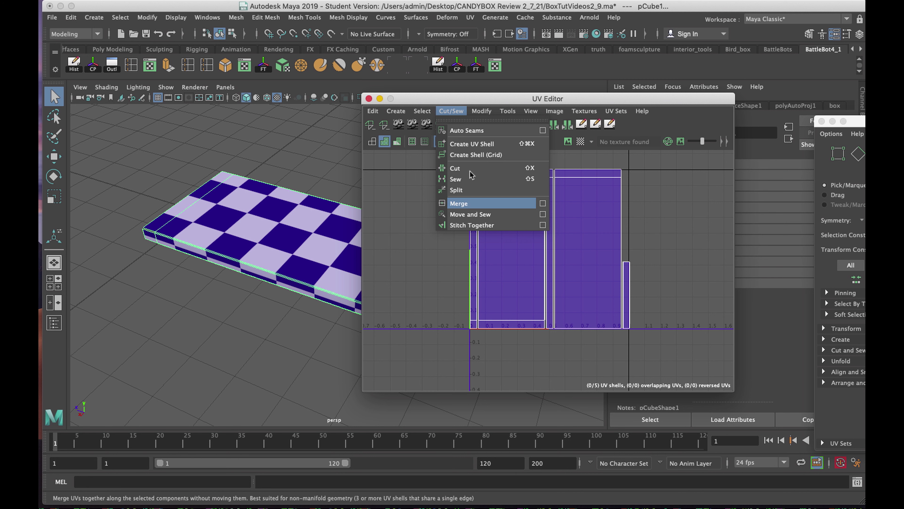
left_click(484, 97)
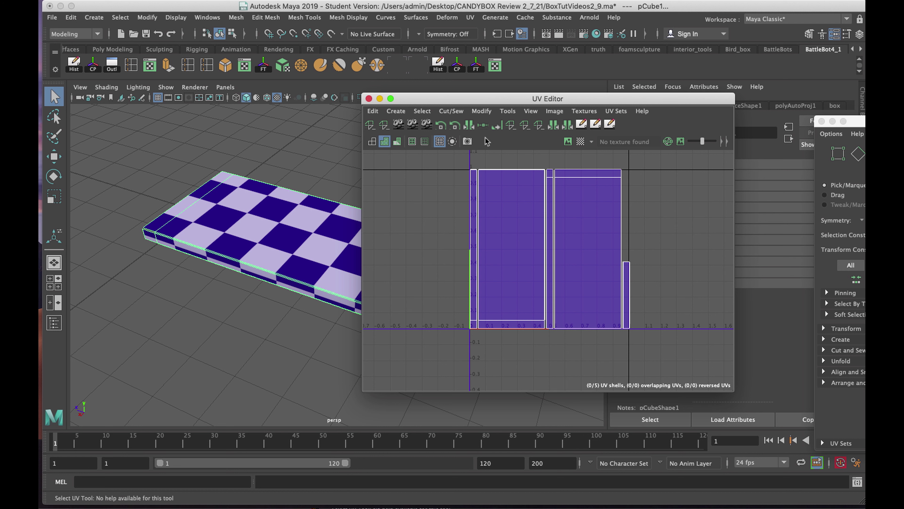
left_click(446, 112)
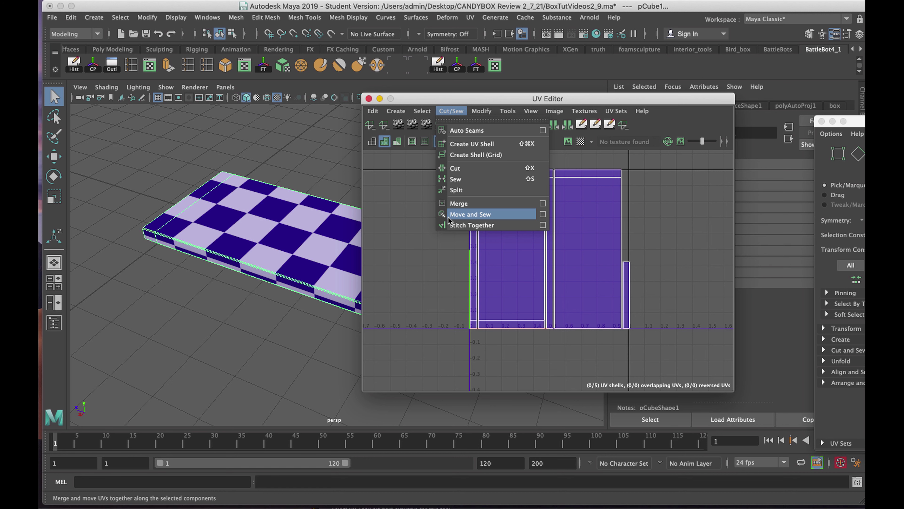
left_click(648, 94)
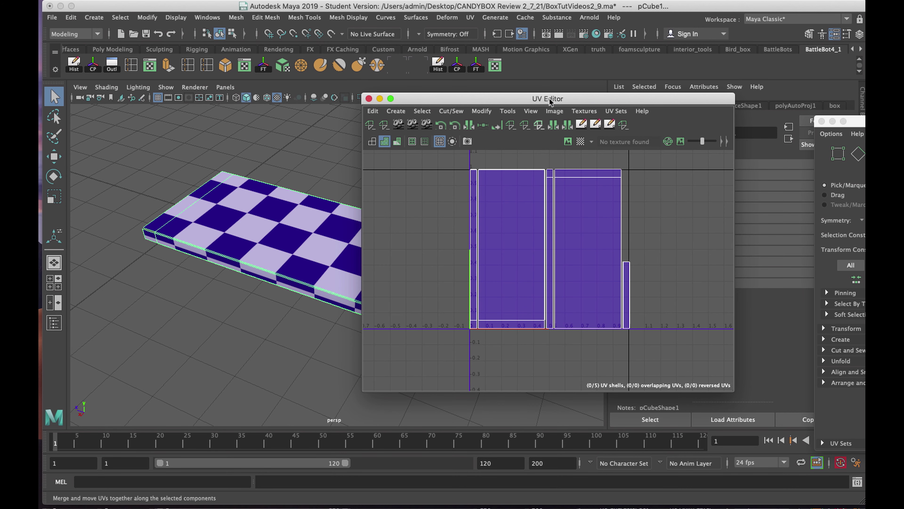
left_click_drag(550, 96, 517, 94)
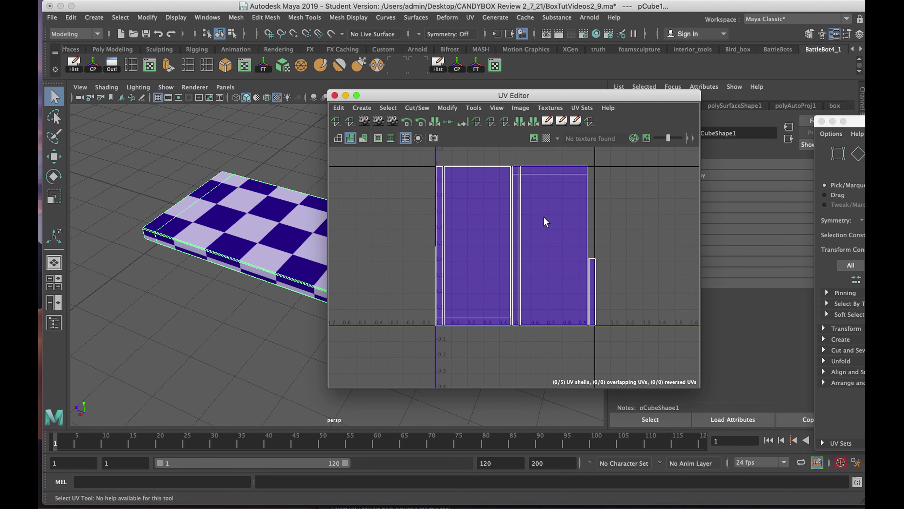
Step: In Edge mode, select a shell's right border edge and Move and Sew it to its neighbour
left_click(549, 223)
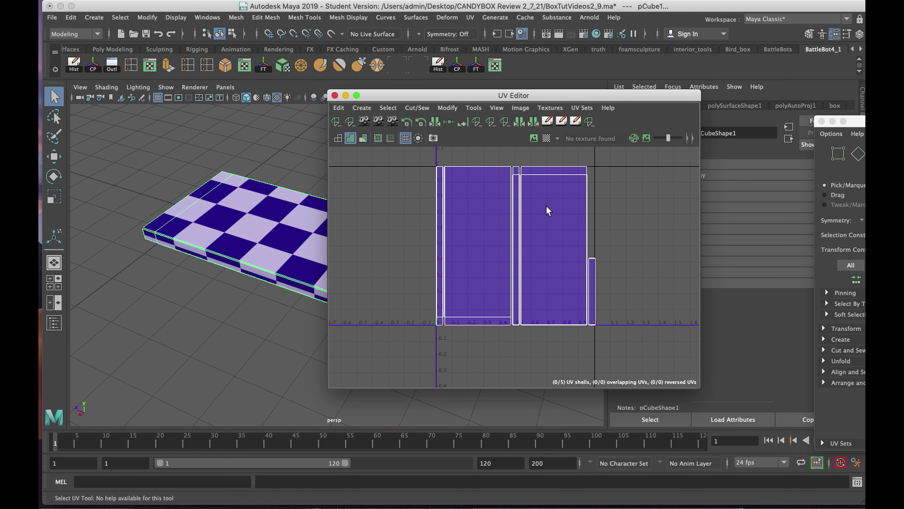
right_click(559, 206)
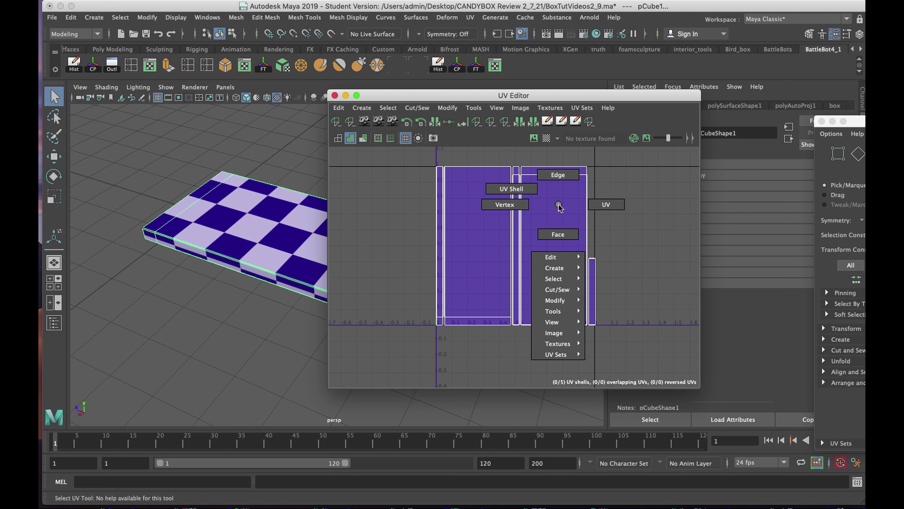
left_click(557, 175)
scroll(558, 201, "up", 5)
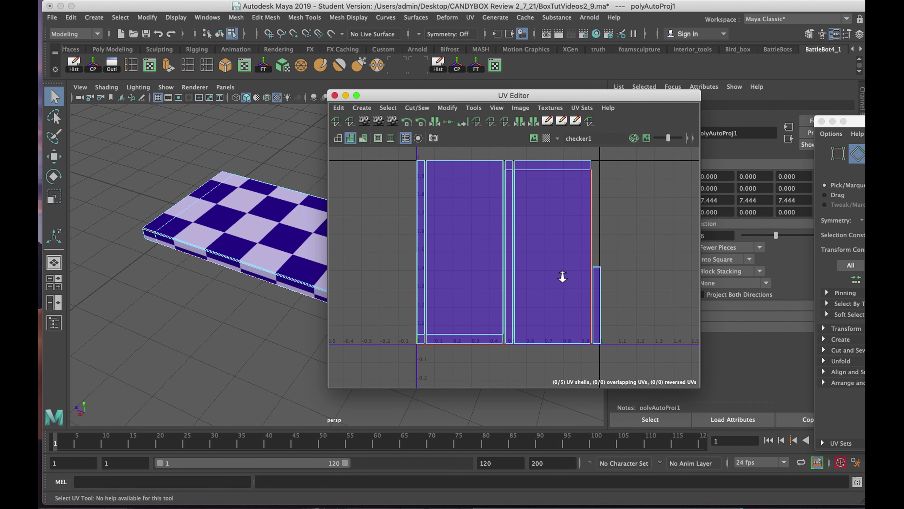
middle_click_drag(581, 232, 507, 265, "alt")
left_click(545, 243)
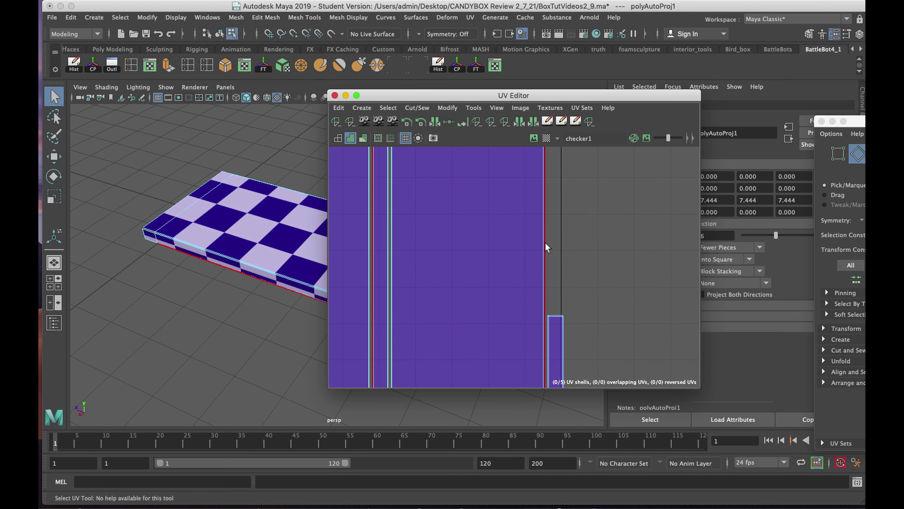
left_click(546, 244)
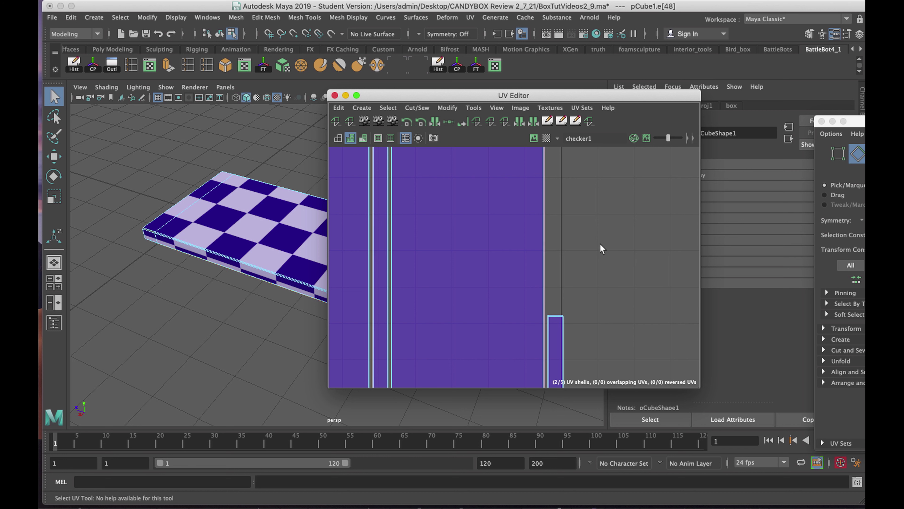
left_click(589, 121)
Step: Frame all, switch to UV Shell selection, and drag the middle shell right past U 1
key("f")
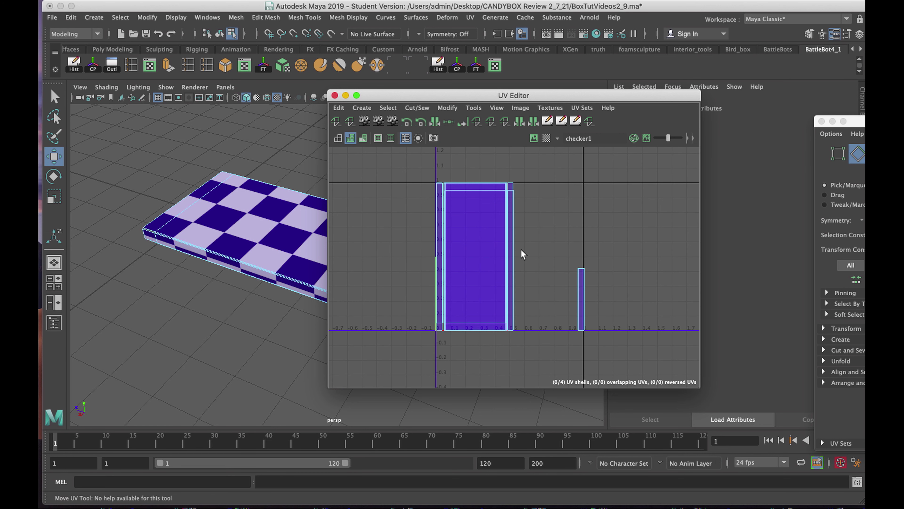
right_click(478, 221)
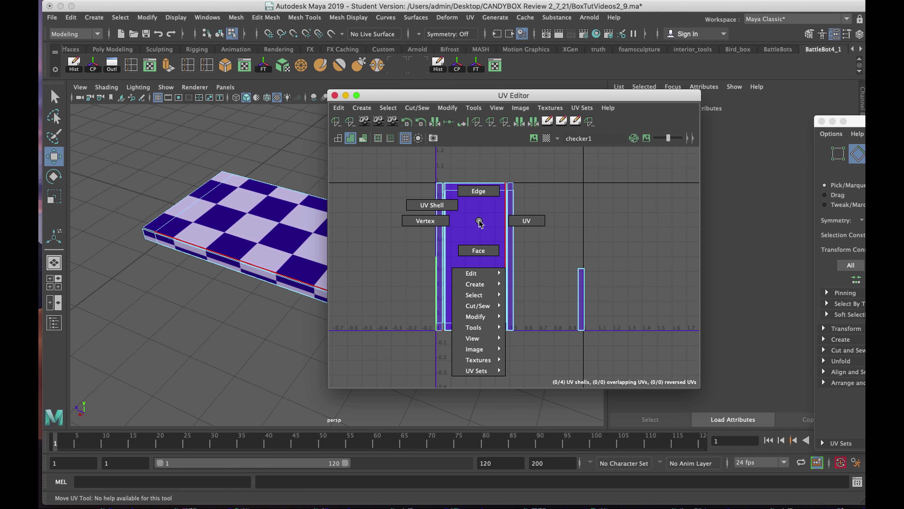
left_click(432, 205)
left_click(475, 238)
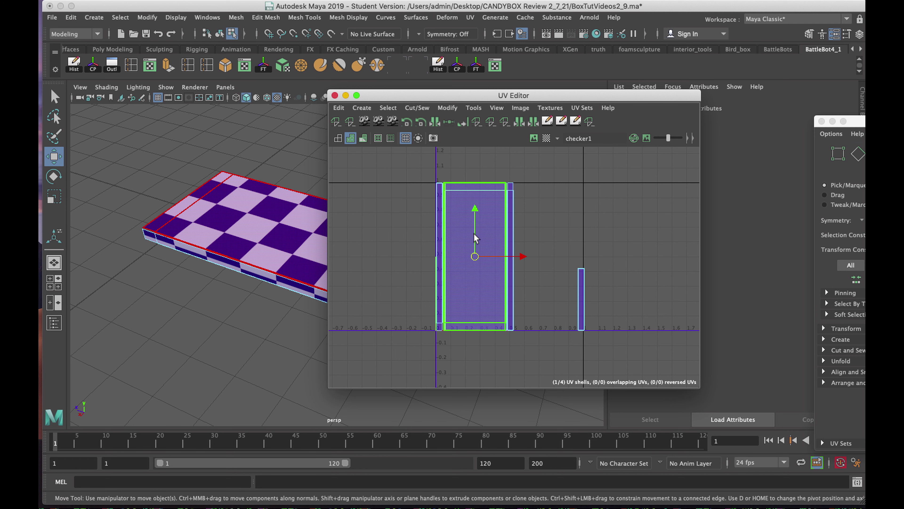
left_click_drag(494, 256, 673, 271)
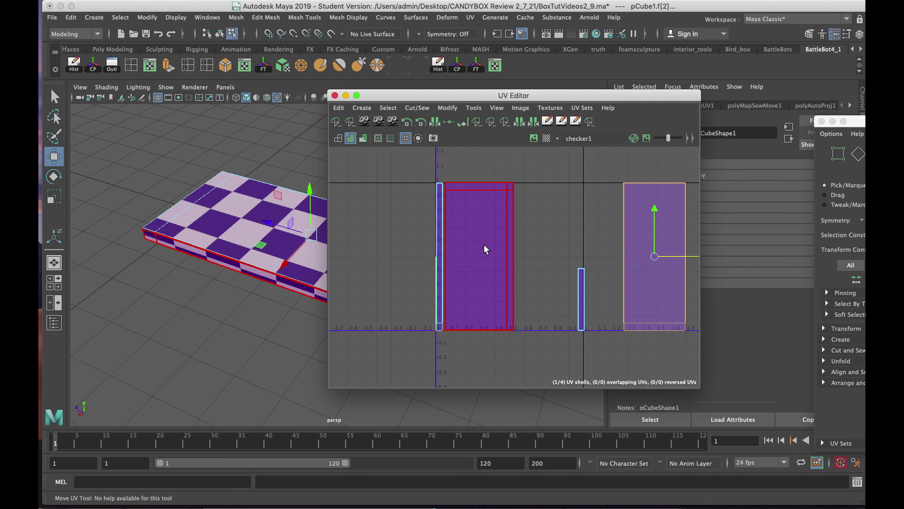
scroll(486, 250, "up", 4)
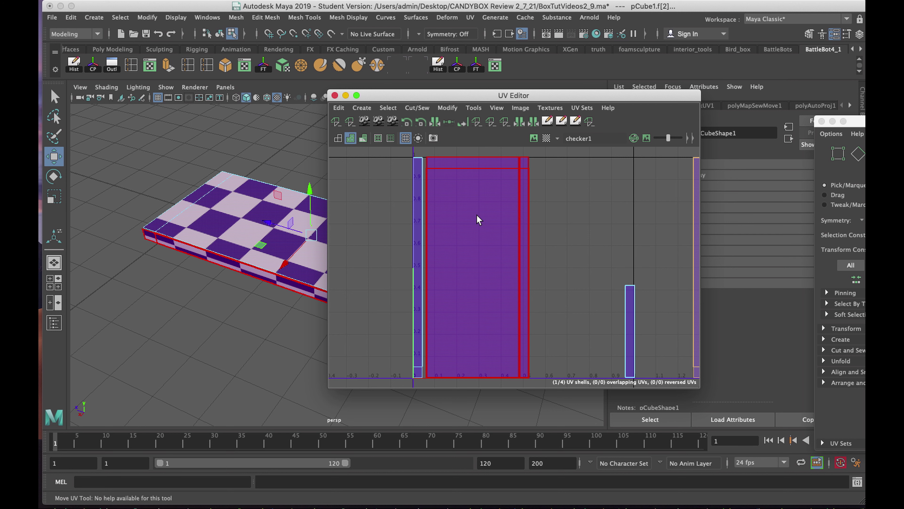
scroll(513, 257, "down", 1)
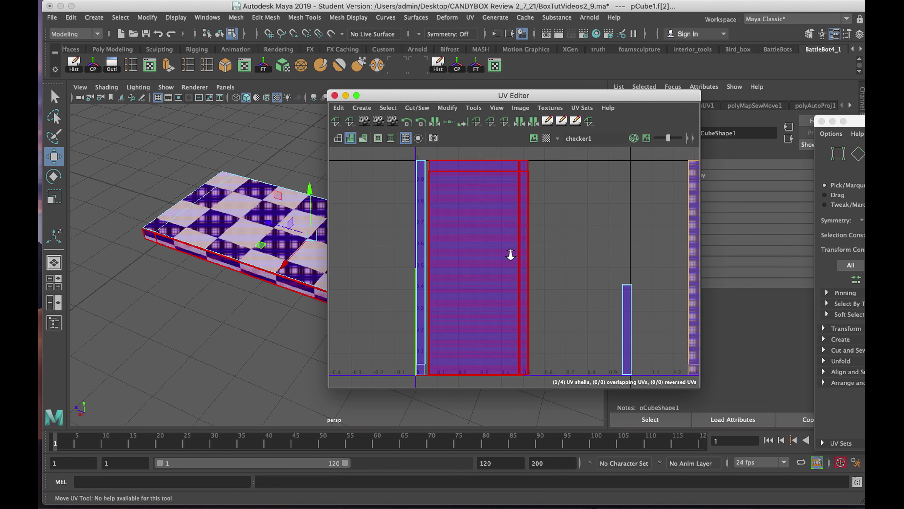
scroll(510, 254, "down", 5)
left_click_drag(491, 95, 446, 85)
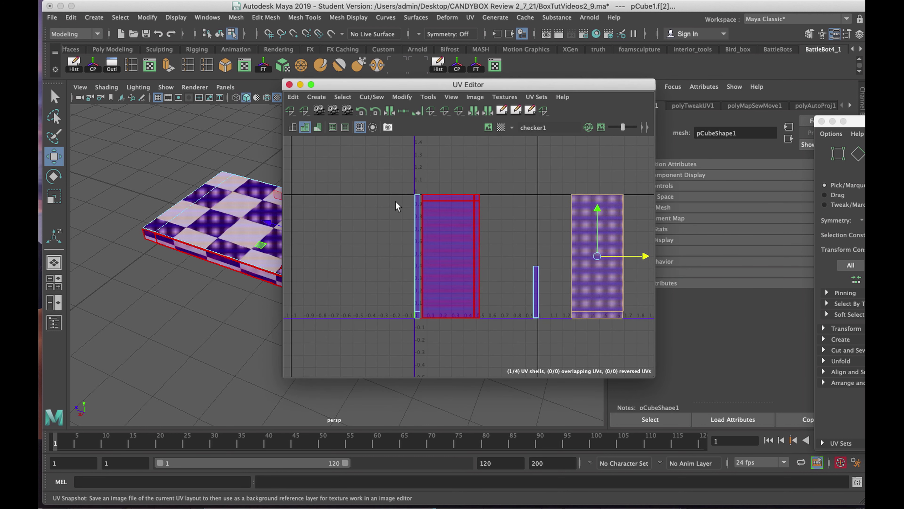
scroll(438, 260, "up", 3)
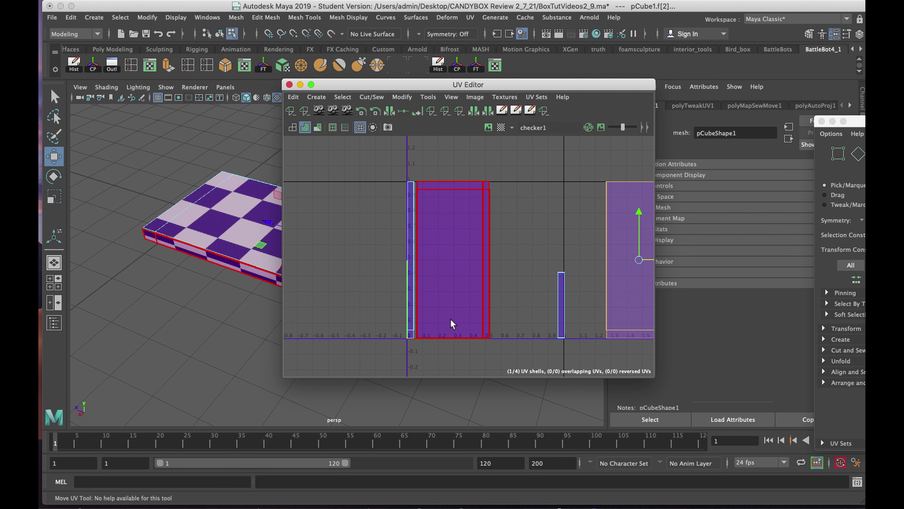
Step: In Edge mode, pick the right shell's border edge and Move and Sew it onto the middle shell
left_click(591, 205)
mouse_move(593, 203)
right_mouse_down()
mouse_move(586, 180)
mouse_move(593, 187)
right_mouse_up()
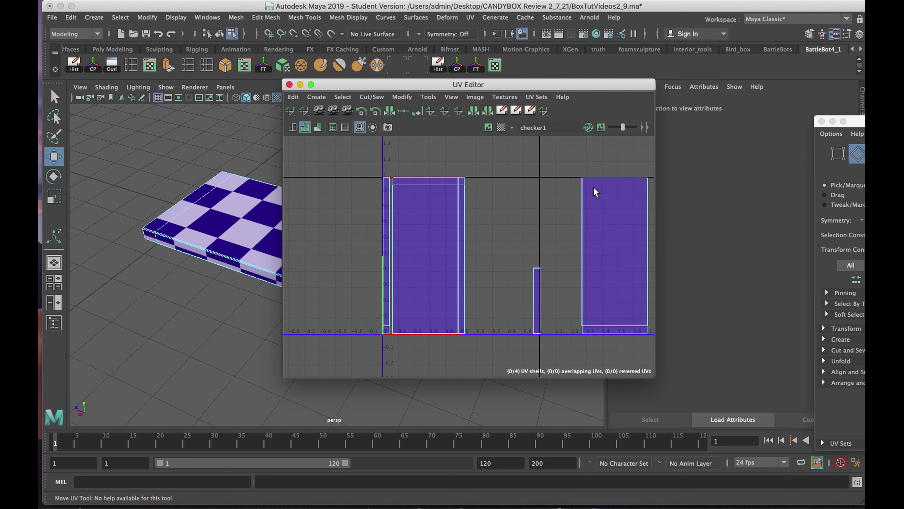
left_click(581, 195)
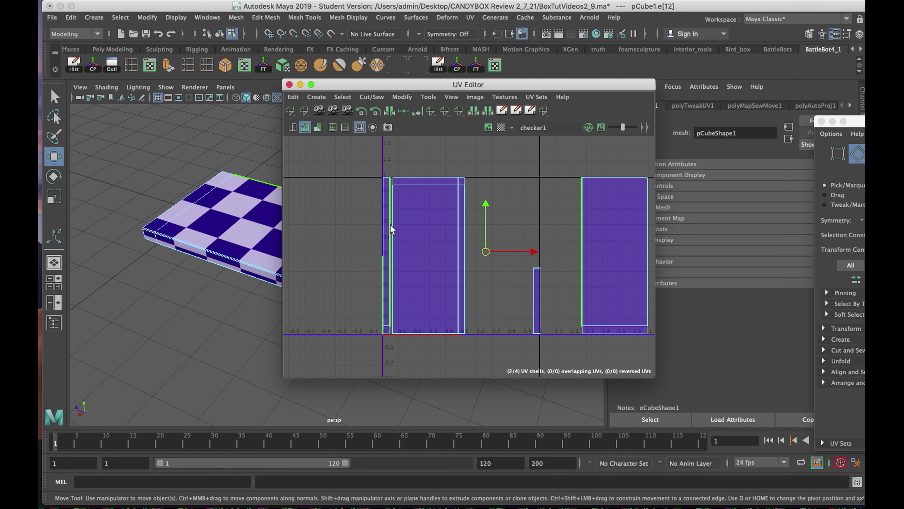
left_click(543, 111)
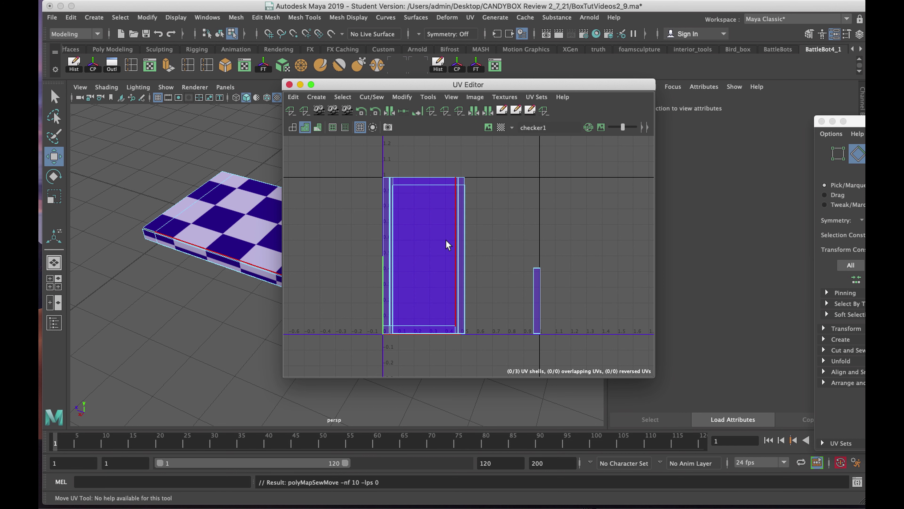
Step: In UV Shell mode, slide the middle UV shell right, out of the 0–1 tile
right_click(424, 252)
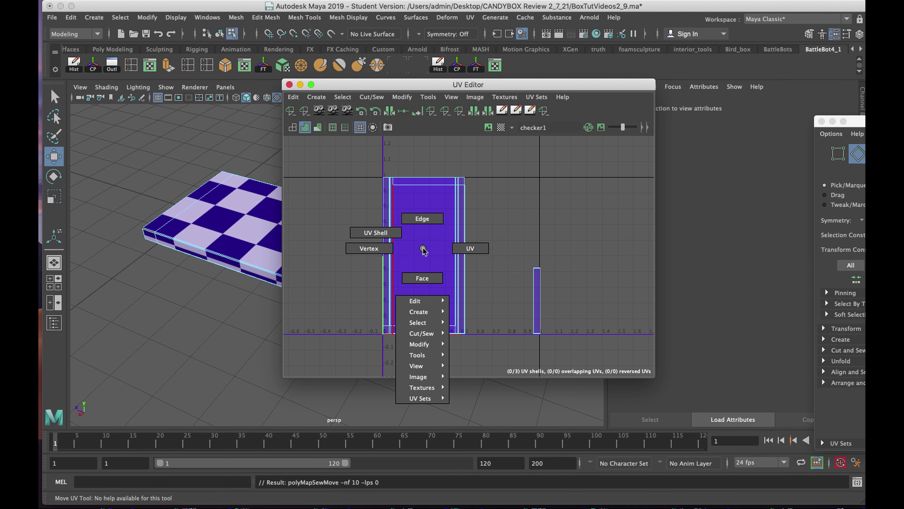
right_click_drag(424, 251, 380, 232)
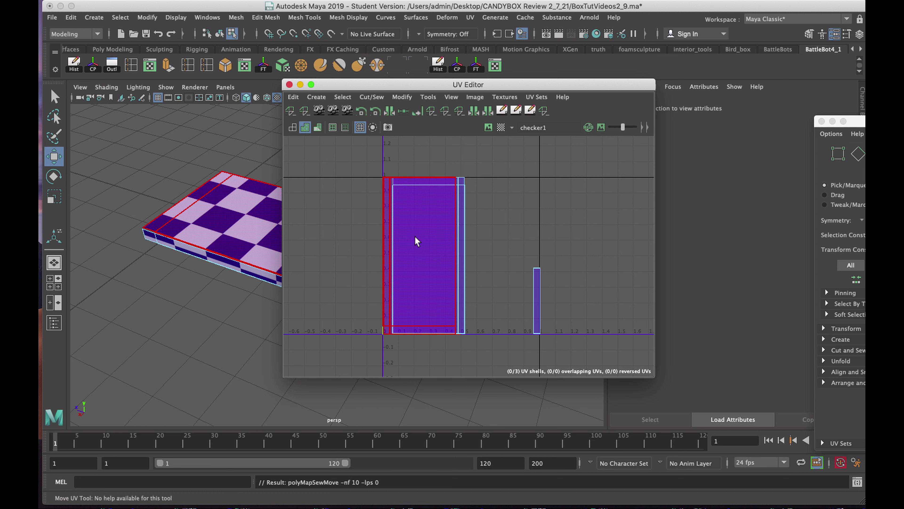
left_click(421, 238)
left_click_drag(443, 256, 607, 265)
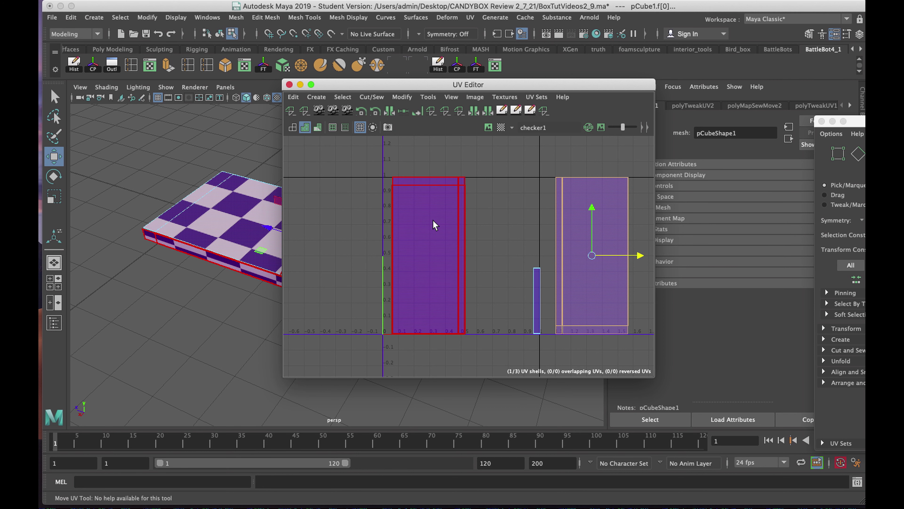
Step: Sew the two remaining large shells together along their shared border edge with Move and Sew UVs
right_click_drag(439, 214, 442, 185)
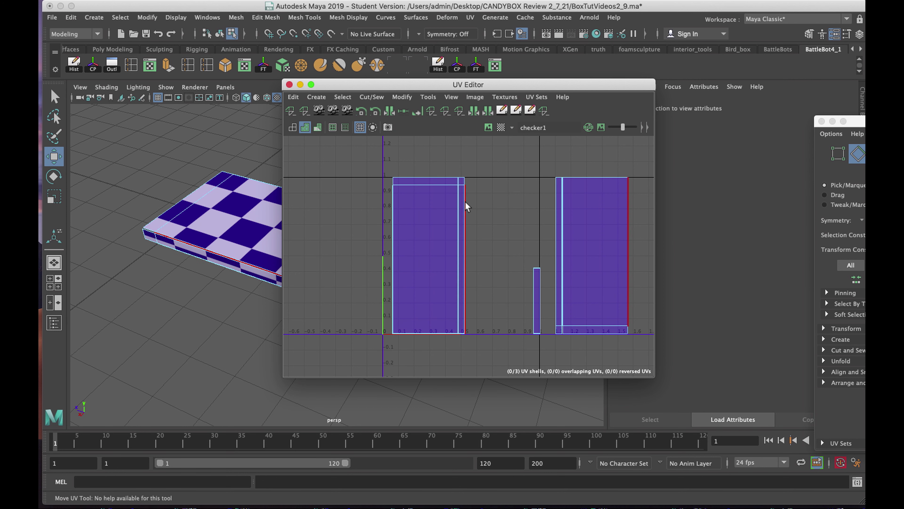
left_click(464, 202)
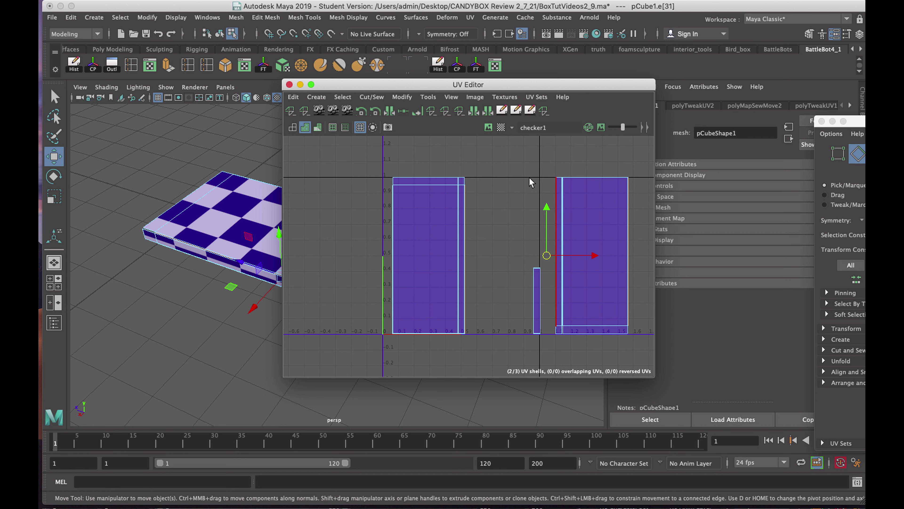
left_click(545, 111)
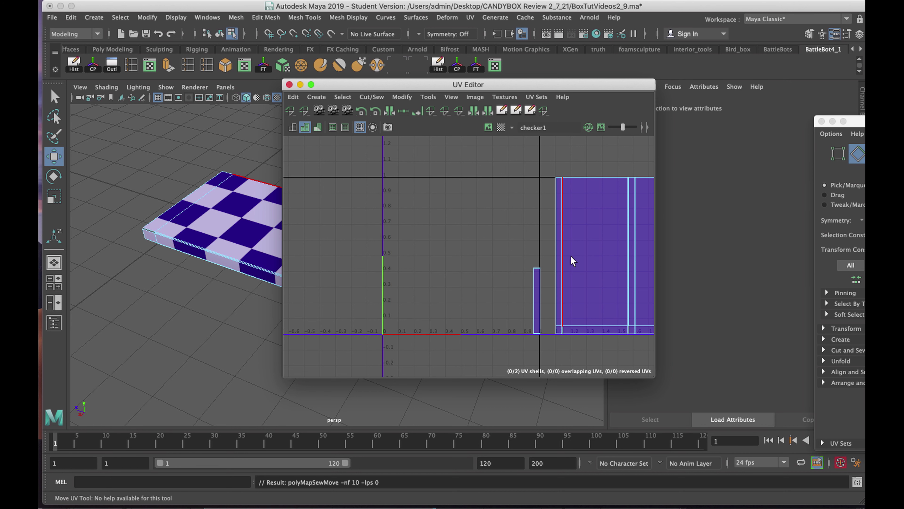
scroll(570, 279, "down", 2)
scroll(491, 194, "up", 1)
middle_click_drag(472, 187, 379, 174, "alt")
scroll(380, 174, "up", 2)
scroll(420, 278, "up", 1)
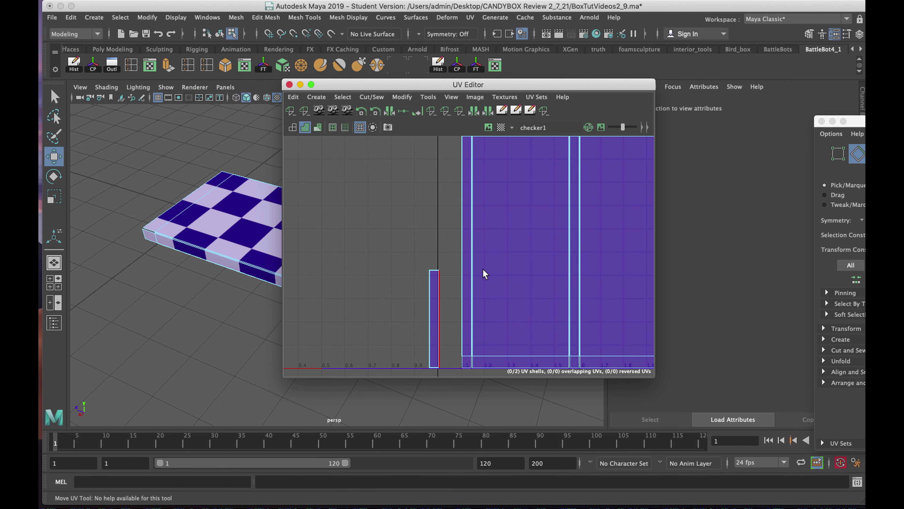
scroll(541, 232, "up", 3)
middle_click_drag(542, 232, 426, 256, "alt")
scroll(481, 177, "down", 3)
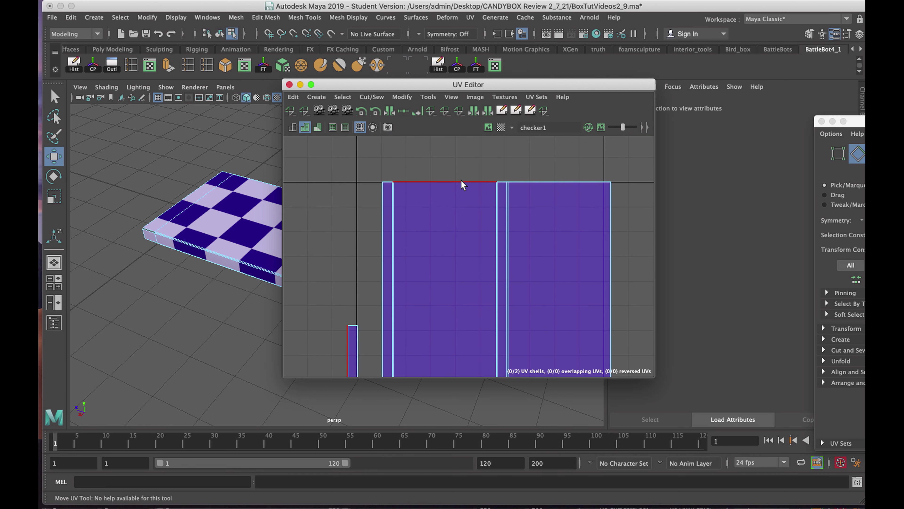
Step: Move and sew the narrow strip onto the middle shell's top border edge
right_click(461, 185)
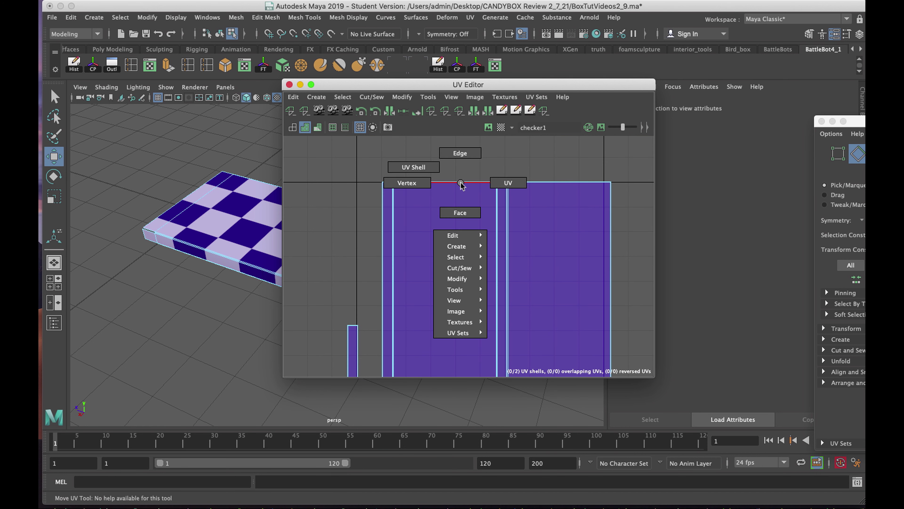
right_click_drag(460, 184, 464, 164)
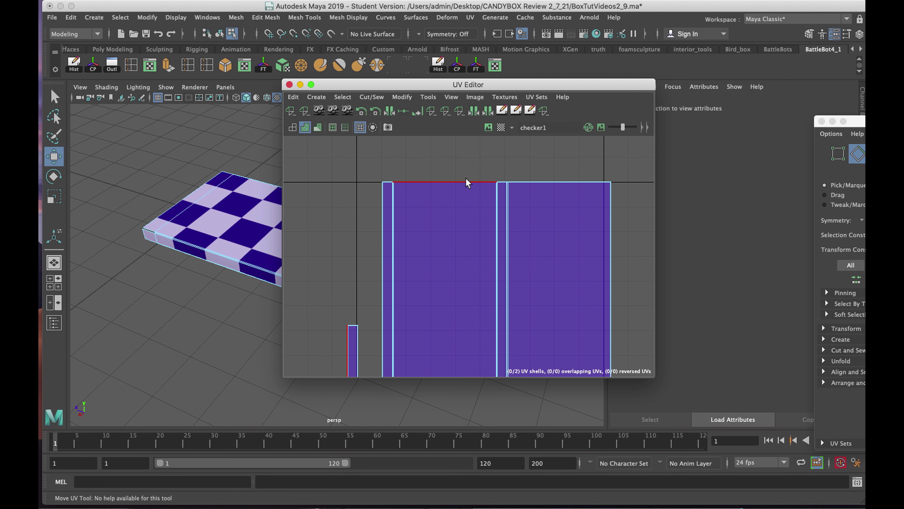
left_click(467, 183)
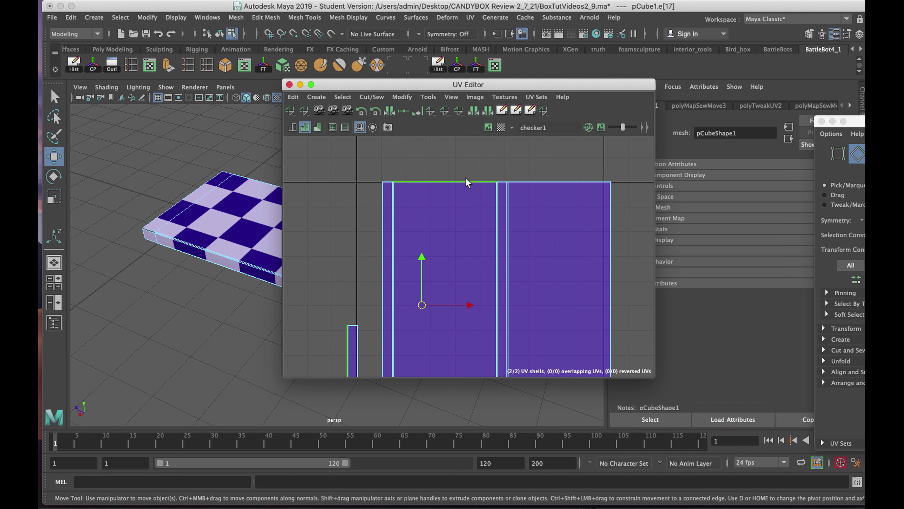
left_click(543, 110)
scroll(487, 335, "down", 3)
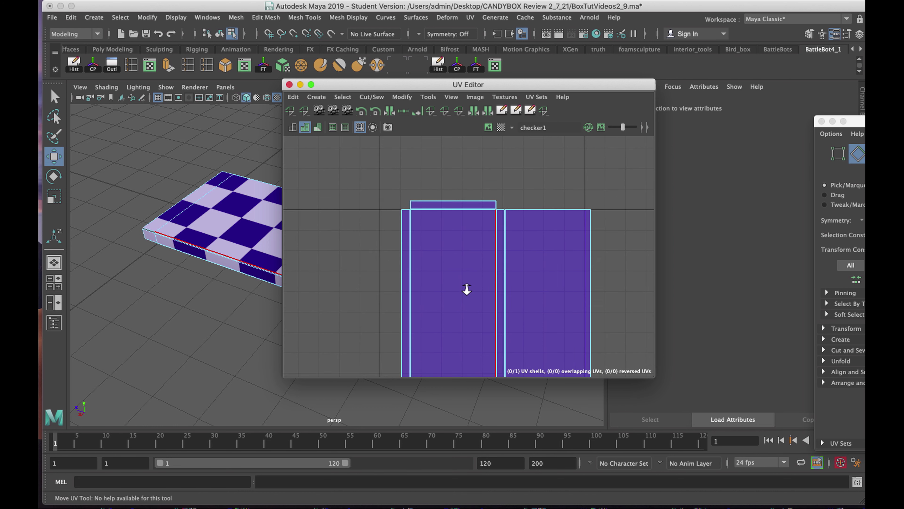
scroll(467, 269, "down", 2)
scroll(499, 218, "up", 2)
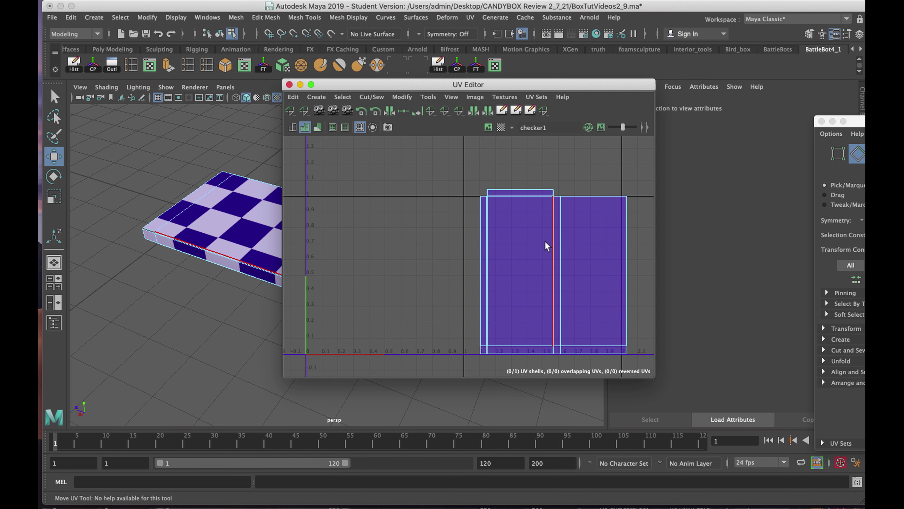
Step: Move the whole UV shell into the 0–1 tile, show the checker image, and frame it
right_click_drag(544, 242, 518, 230)
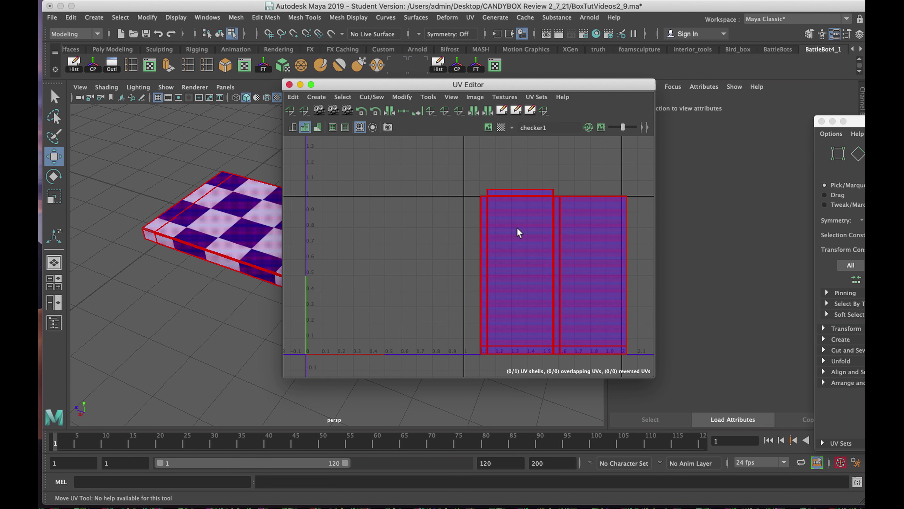
left_click(550, 260)
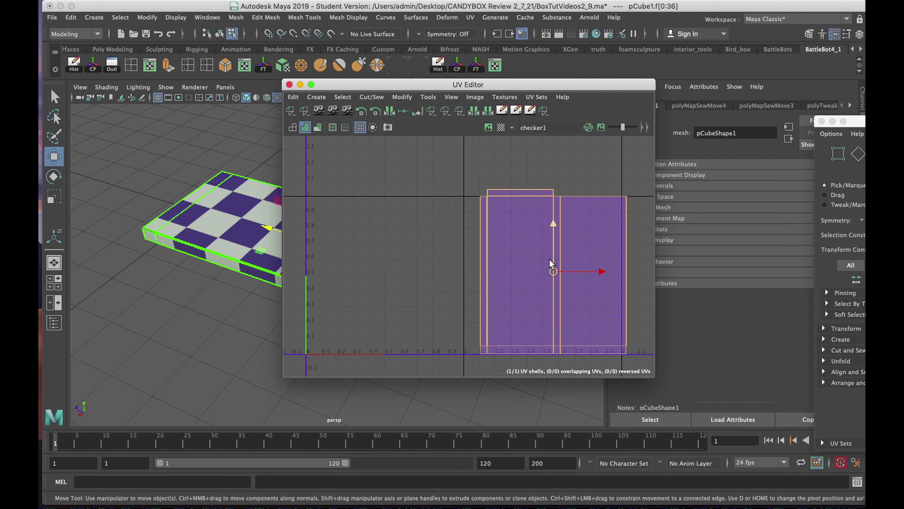
left_click_drag(601, 270, 428, 280)
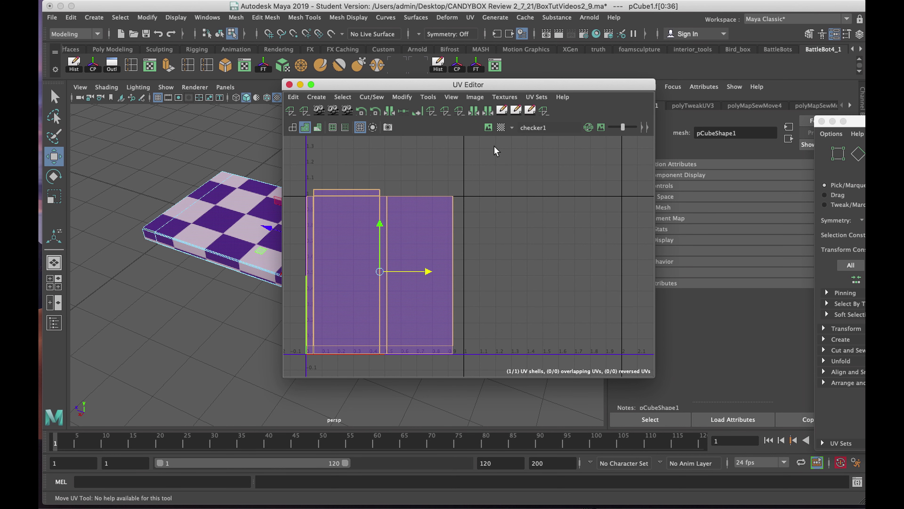
left_click(489, 127)
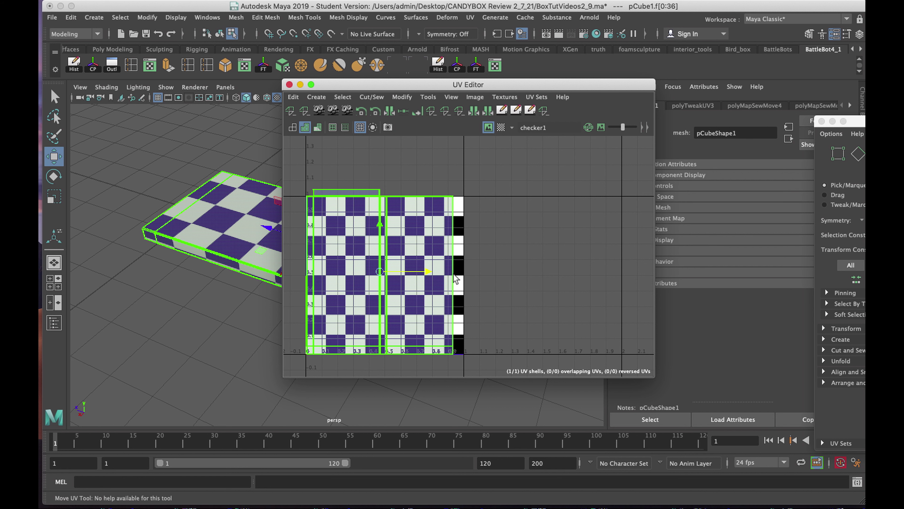
key("f")
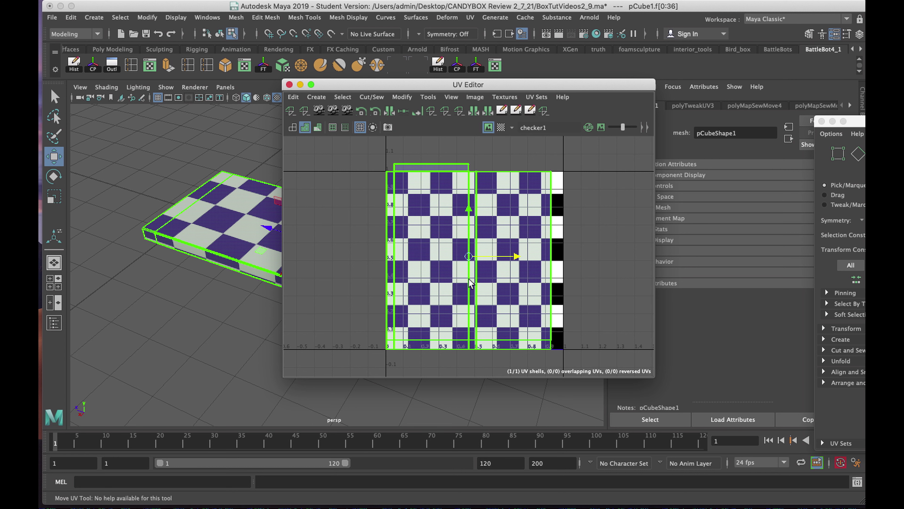
Step: Scale the UV shell down and widen it to fit inside the 0–1 tile
key("r")
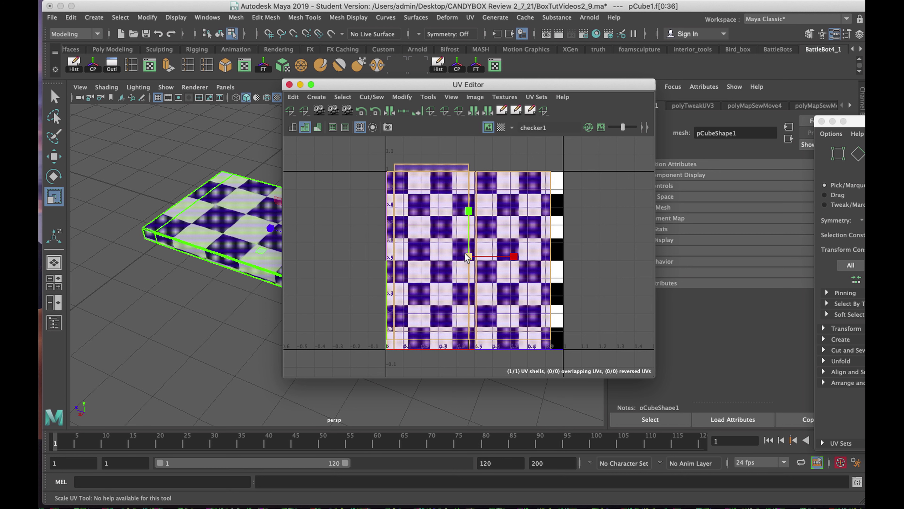
left_click_drag(468, 257, 460, 262)
key("w")
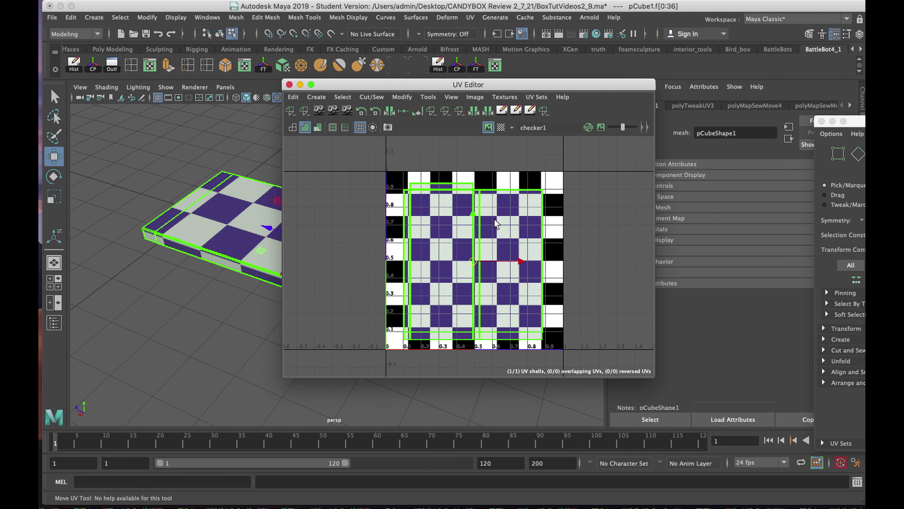
key("r")
left_click_drag(518, 261, 527, 261)
left_click(228, 219)
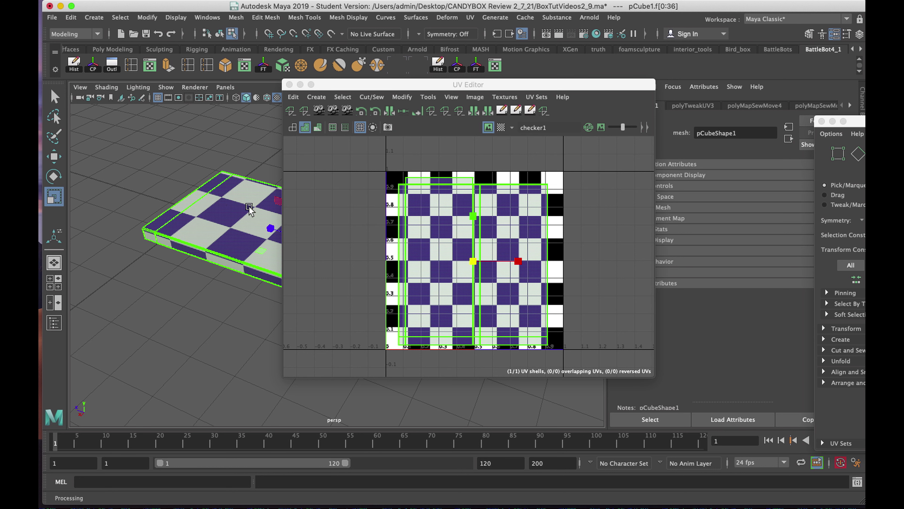
Step: Switch the box back to Object Mode and clear the selection
right_click(219, 202)
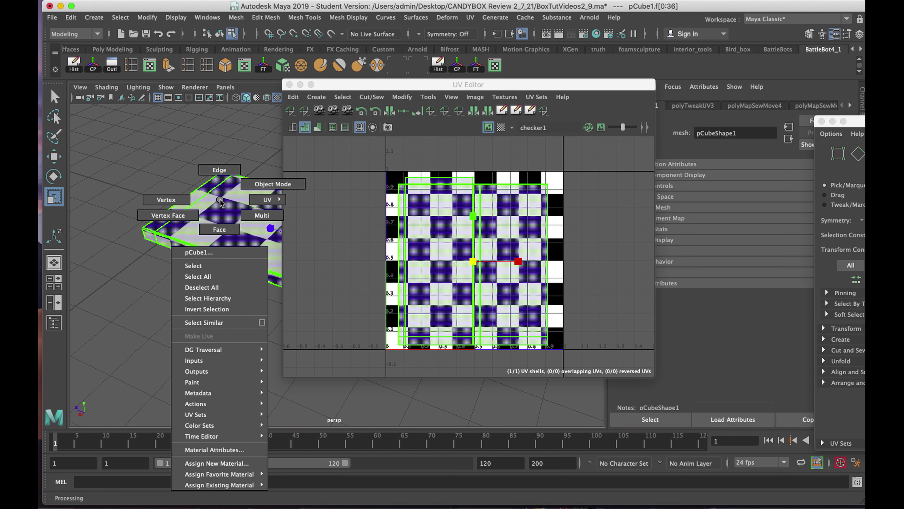
left_click(273, 184)
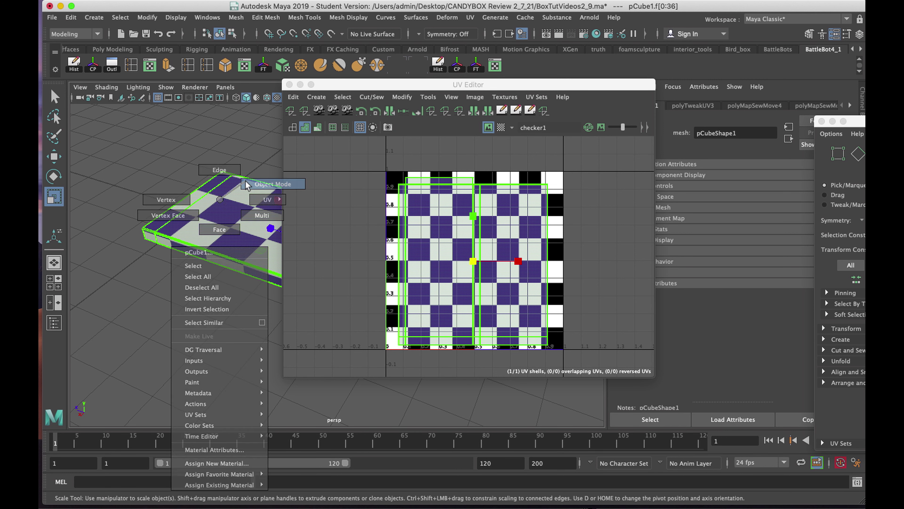
left_click(259, 136)
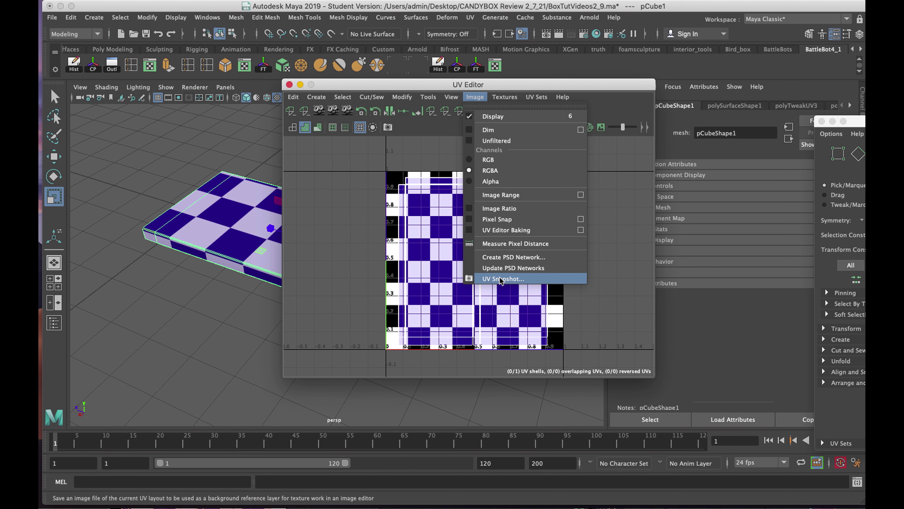
Step: In UV Snapshot options, set the output file name to BOXUVsTutvideos
left_click(500, 279)
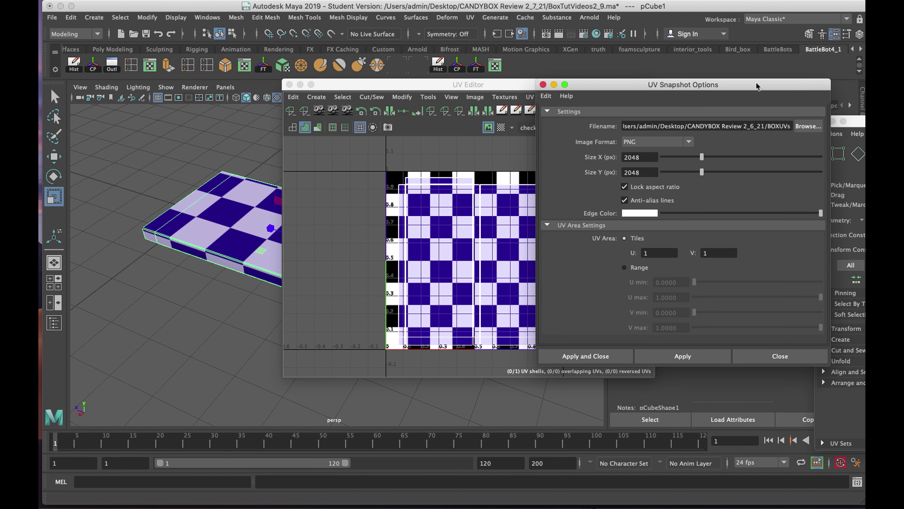
left_click_drag(755, 89, 607, 131)
left_click(660, 167)
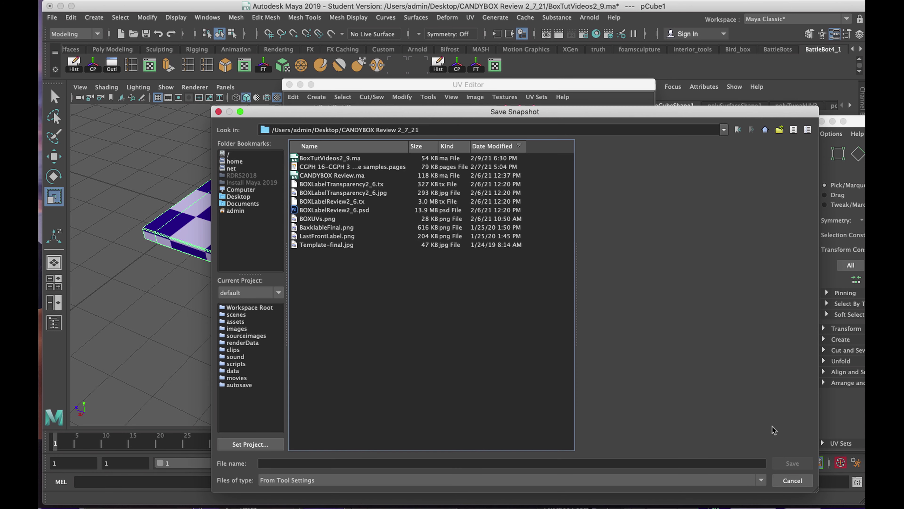
left_click(294, 463)
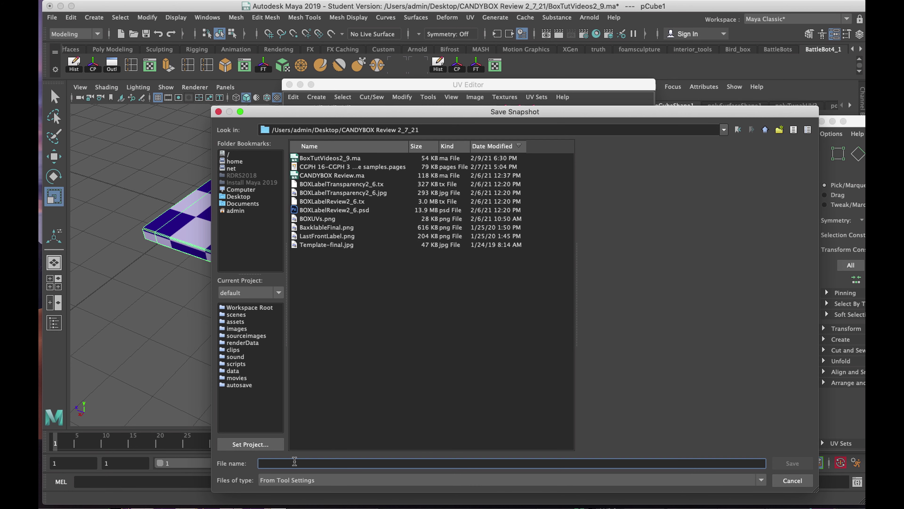
type("BOXUVsTut")
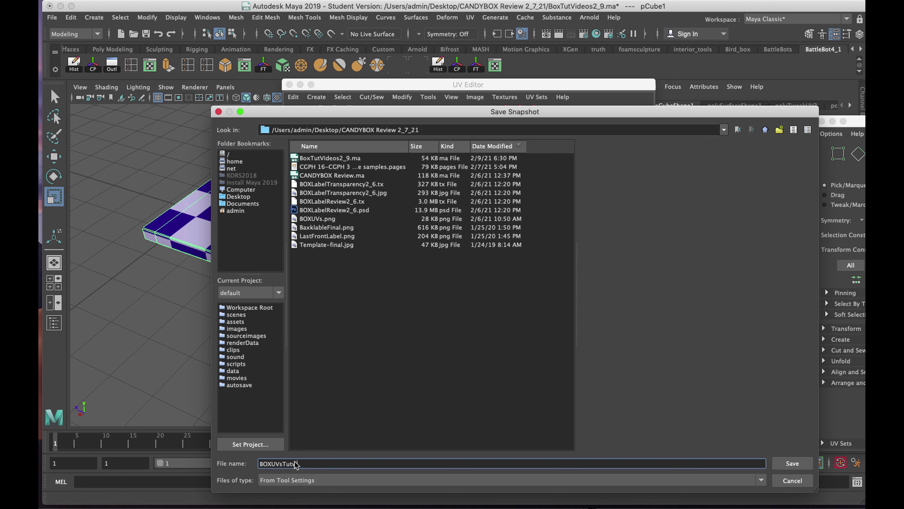
type("videos")
left_click(805, 462)
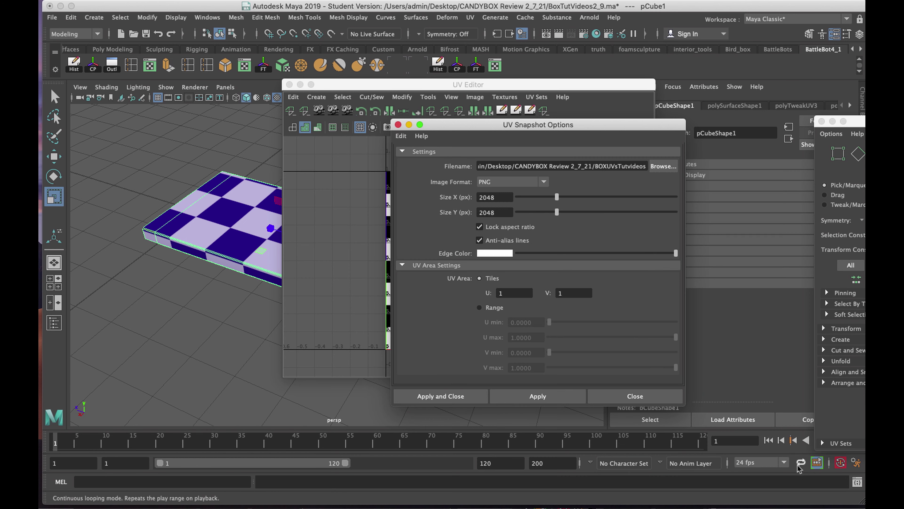
Step: Change the snapshot Size X from 2048 to 1040, with height following to 1040
left_click_drag(572, 124, 573, 123)
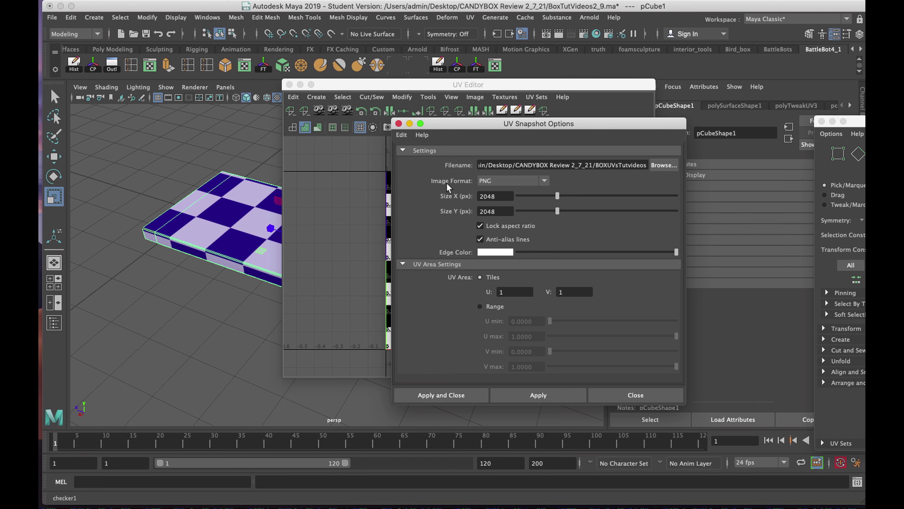
left_click(510, 196)
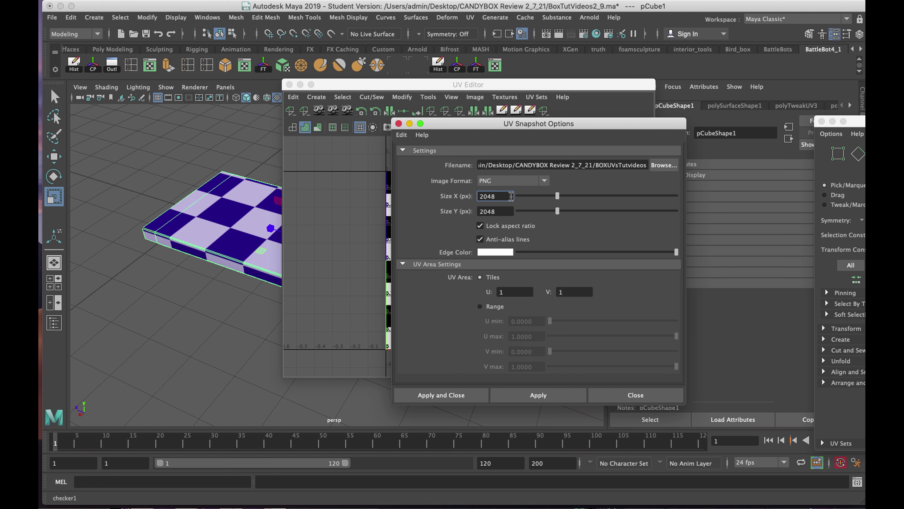
double_click(511, 196)
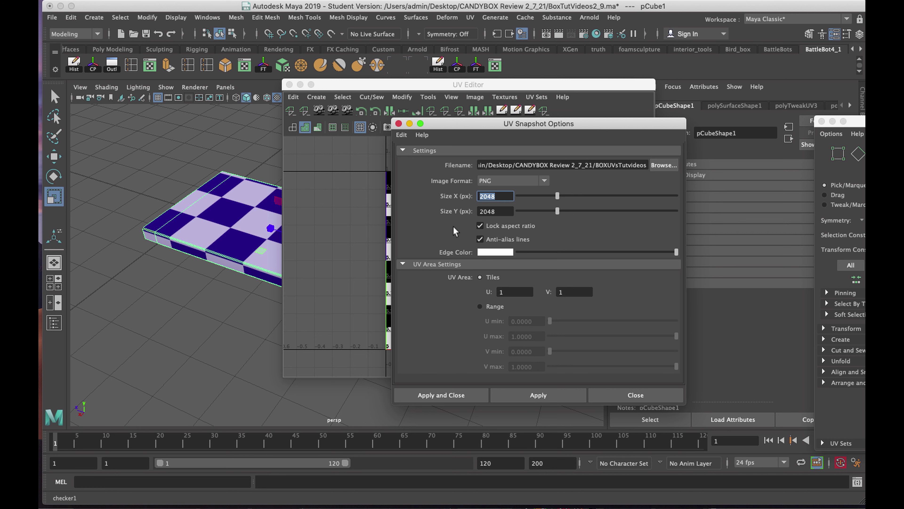
type("1040")
left_click(510, 211)
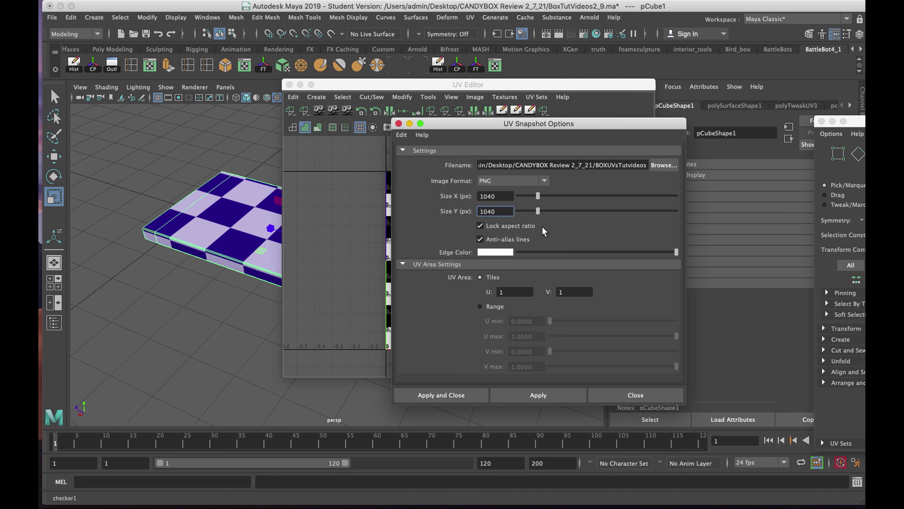
left_click_drag(443, 125, 423, 114)
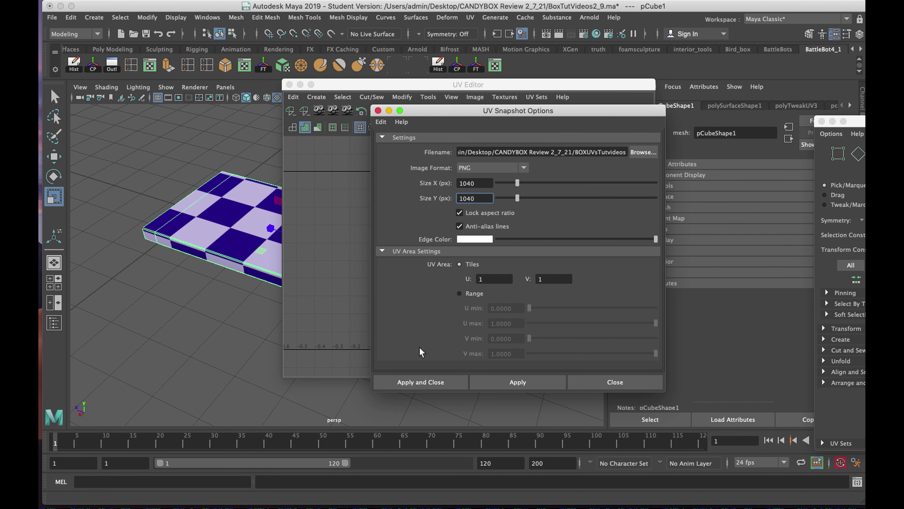
Step: Save the BOXUVsTutvideos.png snapshot, close the UV Toolkit, and move the UV Editor aside
left_click(413, 382)
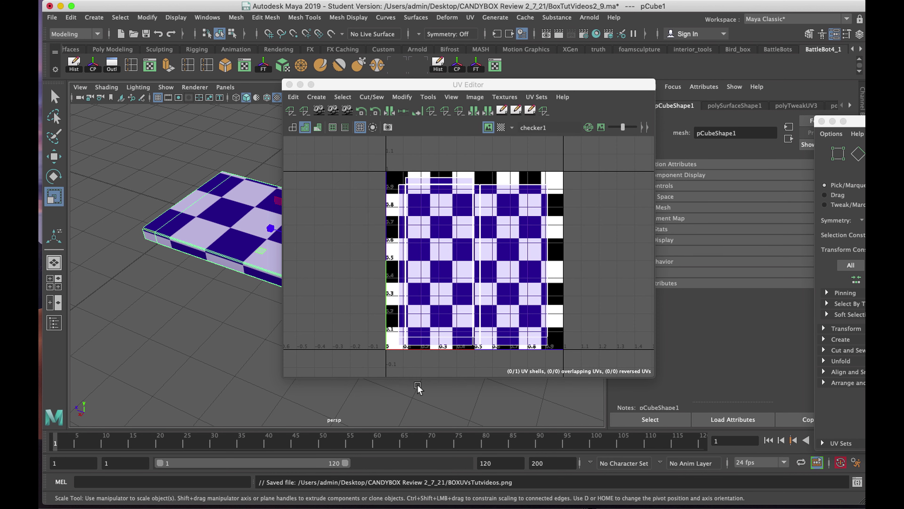
left_click(822, 121)
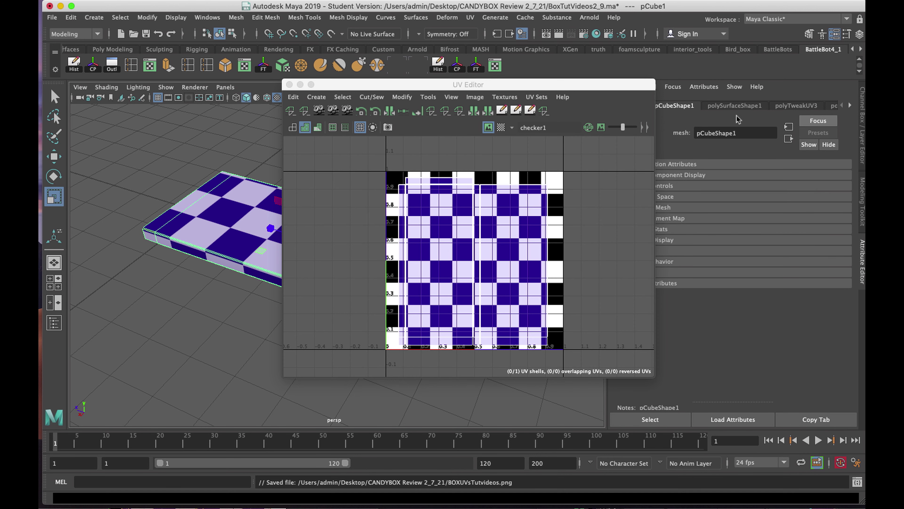
left_click_drag(512, 85, 638, 102)
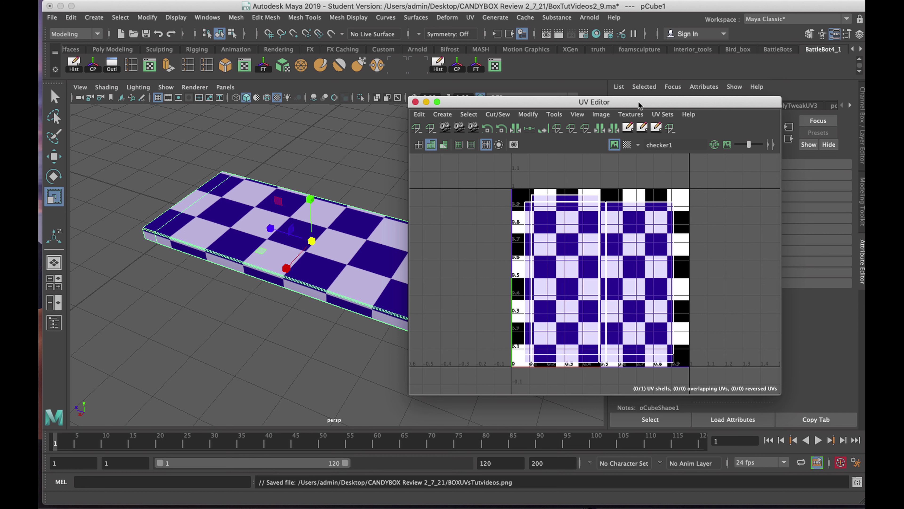